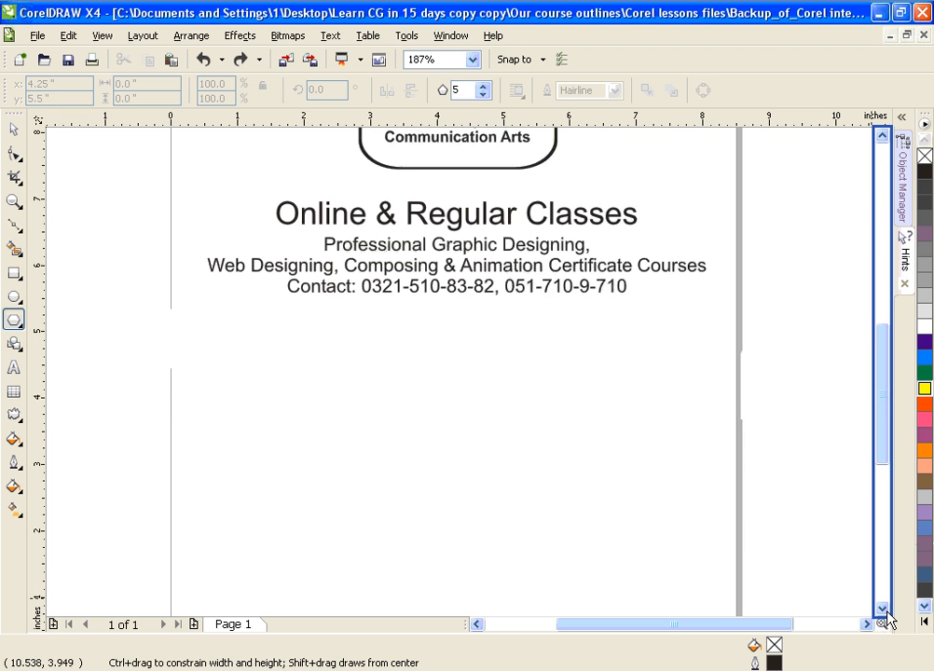
# - Try drawing a rectangle about 2.77 by 2.49 inches in the empty area below the contact text, and undo it
pyautogui.click(882, 609)
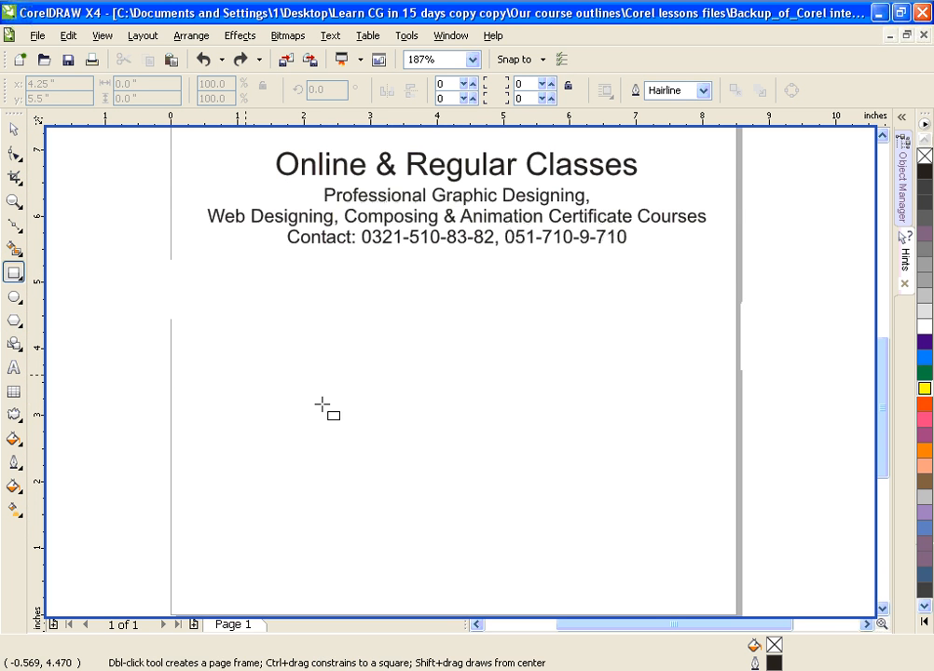
pyautogui.moveTo(293, 323)
pyautogui.mouseDown()
pyautogui.moveTo(379, 404)
pyautogui.moveTo(434, 415)
pyautogui.moveTo(462, 485)
pyautogui.mouseUp()
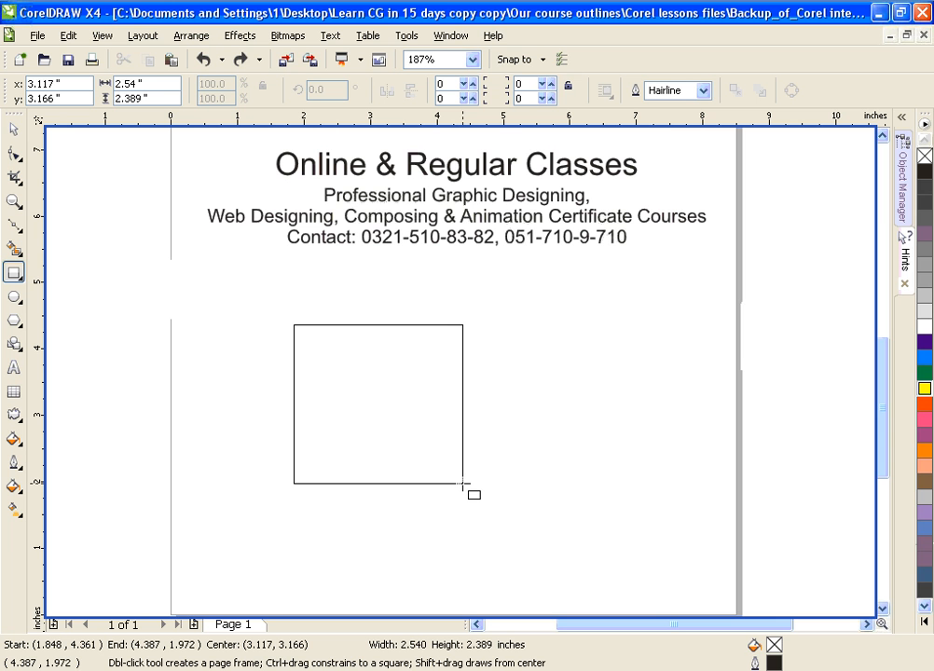
pyautogui.moveTo(463, 485); pyautogui.dragTo(478, 492)
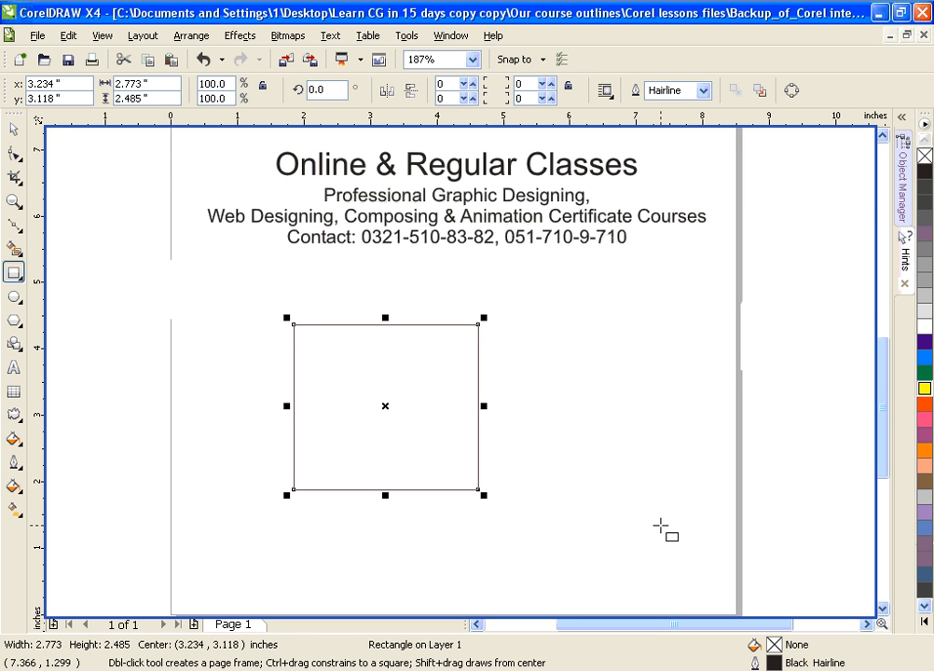
pyautogui.hotkey('ctrl', 'z')
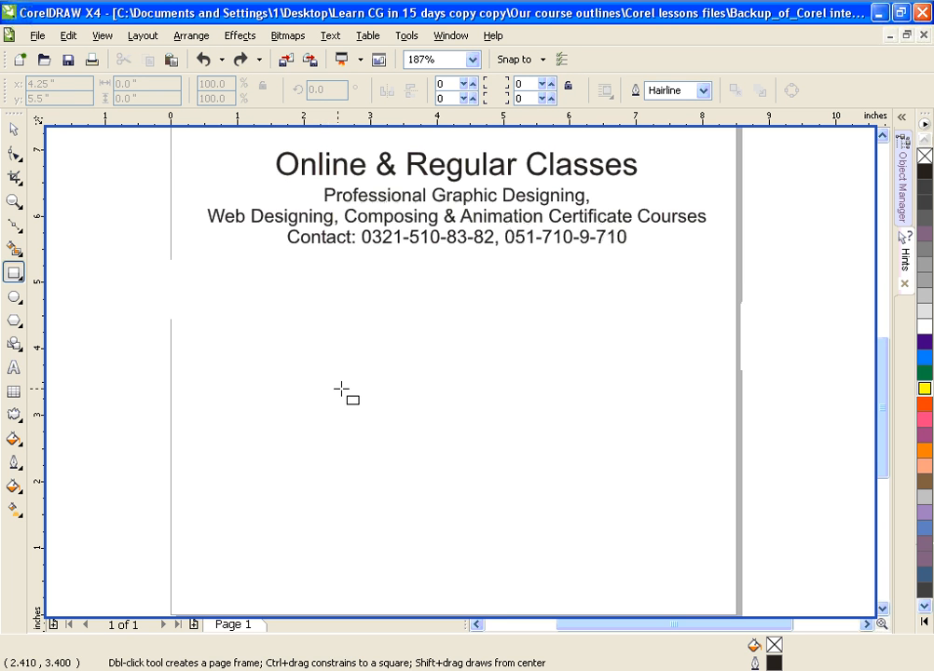
# - Try drawing a constrained square about 1.02 inches per side below the contact text, and undo it
pyautogui.moveTo(351, 365); pyautogui.dragTo(367, 387)
pyautogui.moveTo(400, 426)
pyautogui.mouseDown()
pyautogui.moveTo(429, 438)
pyautogui.moveTo(443, 462)
pyautogui.moveTo(431, 475)
pyautogui.moveTo(503, 501)
pyautogui.mouseUp()
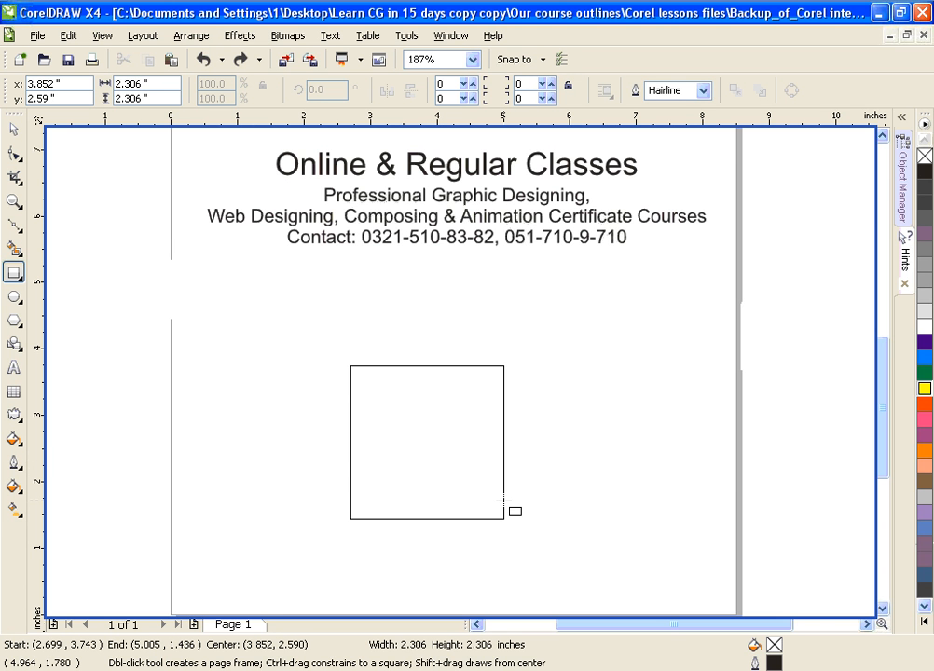
pyautogui.moveTo(503, 500)
pyautogui.mouseDown()
pyautogui.moveTo(535, 417)
pyautogui.moveTo(594, 436)
pyautogui.moveTo(379, 512)
pyautogui.moveTo(472, 363)
pyautogui.moveTo(493, 492)
pyautogui.moveTo(427, 416)
pyautogui.moveTo(477, 450)
pyautogui.moveTo(461, 450)
pyautogui.moveTo(504, 525)
pyautogui.moveTo(462, 493)
pyautogui.moveTo(416, 435)
pyautogui.mouseUp()
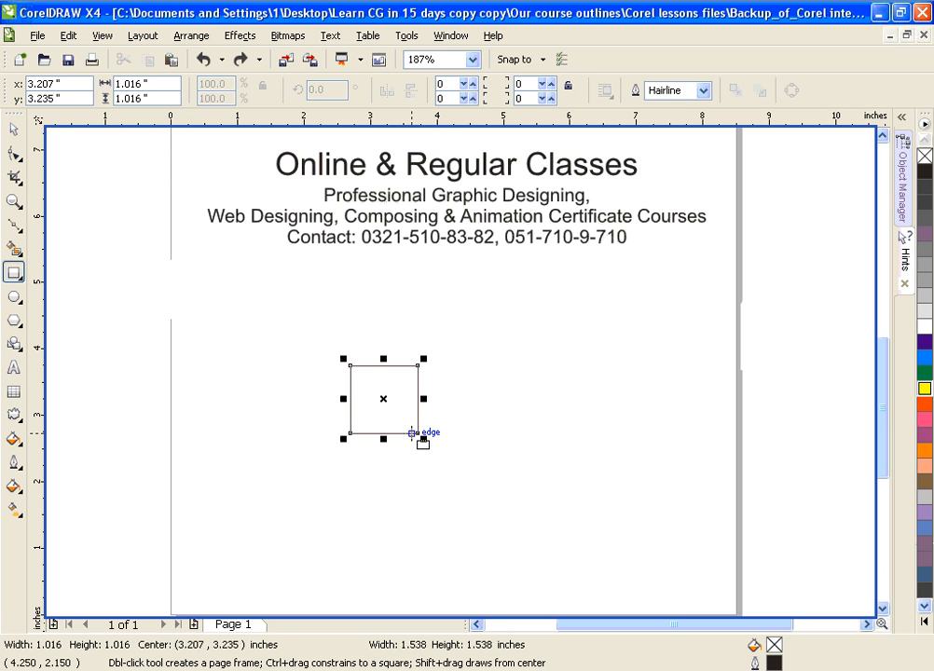
pyautogui.hotkey('ctrl', 'z')
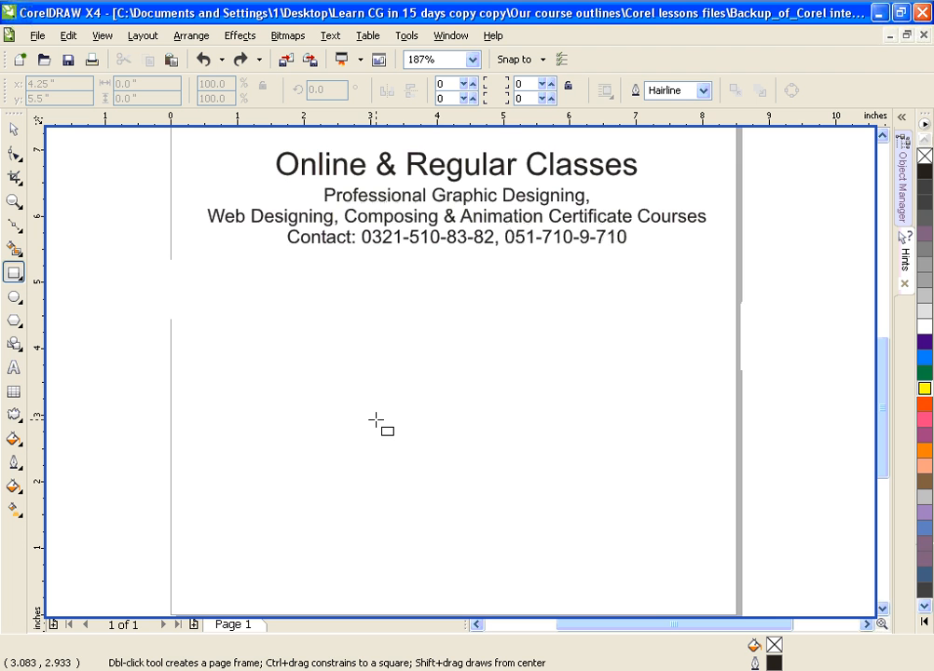
# - Try drawing a rectangle about 1.26 by 0.66 inches and a circle about 1.46 inches wide, both from their centres, undoing each
pyautogui.moveTo(375, 407)
pyautogui.mouseDown()
pyautogui.moveTo(455, 471)
pyautogui.moveTo(469, 475)
pyautogui.moveTo(391, 406)
pyautogui.moveTo(465, 460)
pyautogui.moveTo(411, 430)
pyautogui.moveTo(434, 442)
pyautogui.moveTo(510, 449)
pyautogui.moveTo(477, 450)
pyautogui.moveTo(417, 423)
pyautogui.moveTo(504, 449)
pyautogui.moveTo(419, 486)
pyautogui.moveTo(377, 450)
pyautogui.moveTo(427, 390)
pyautogui.moveTo(472, 418)
pyautogui.moveTo(444, 502)
pyautogui.moveTo(396, 488)
pyautogui.moveTo(419, 387)
pyautogui.moveTo(452, 422)
pyautogui.moveTo(422, 433)
pyautogui.mouseUp()
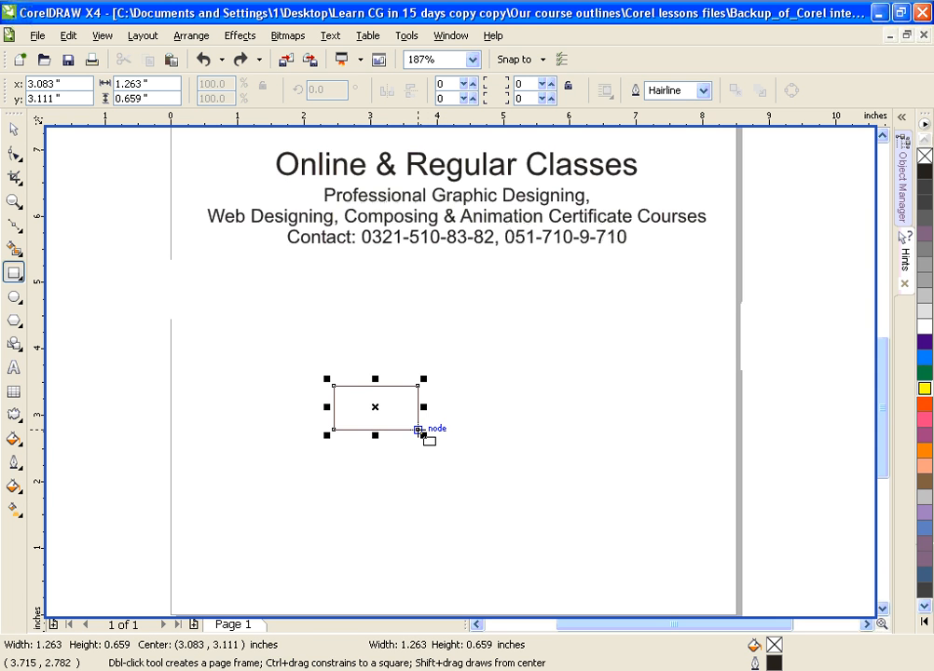
pyautogui.hotkey('ctrl', 'z')
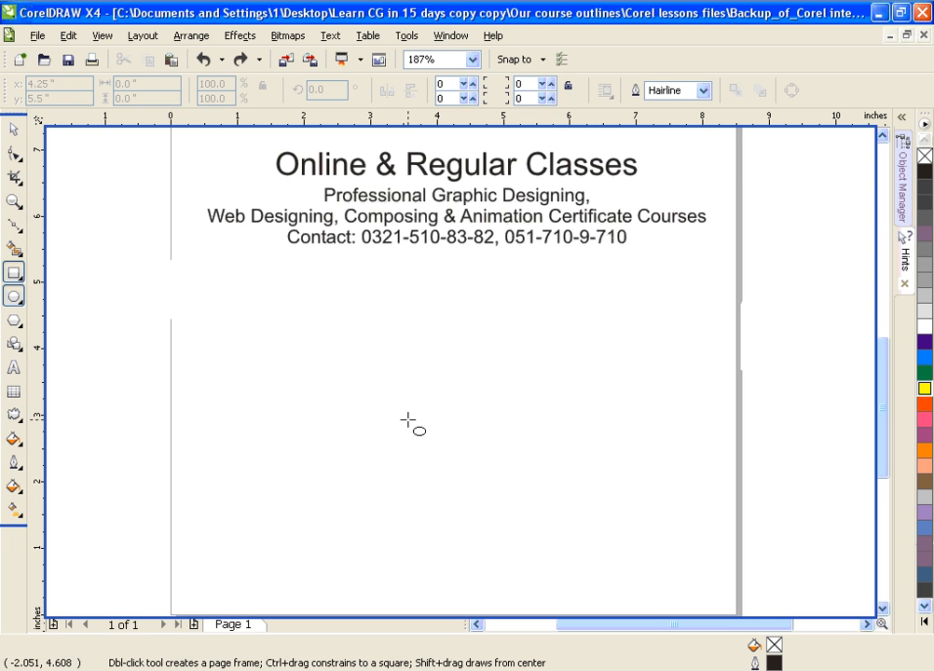
pyautogui.moveTo(416, 407)
pyautogui.mouseDown()
pyautogui.moveTo(488, 511)
pyautogui.moveTo(525, 514)
pyautogui.moveTo(528, 523)
pyautogui.moveTo(479, 496)
pyautogui.moveTo(498, 546)
pyautogui.moveTo(502, 486)
pyautogui.moveTo(568, 478)
pyautogui.moveTo(528, 538)
pyautogui.moveTo(519, 511)
pyautogui.moveTo(534, 525)
pyautogui.moveTo(492, 486)
pyautogui.moveTo(558, 548)
pyautogui.moveTo(440, 452)
pyautogui.moveTo(408, 407)
pyautogui.moveTo(470, 467)
pyautogui.moveTo(509, 485)
pyautogui.moveTo(424, 413)
pyautogui.moveTo(508, 482)
pyautogui.moveTo(428, 427)
pyautogui.moveTo(503, 481)
pyautogui.moveTo(456, 450)
pyautogui.moveTo(463, 445)
pyautogui.mouseUp()
pyautogui.press('Delete')
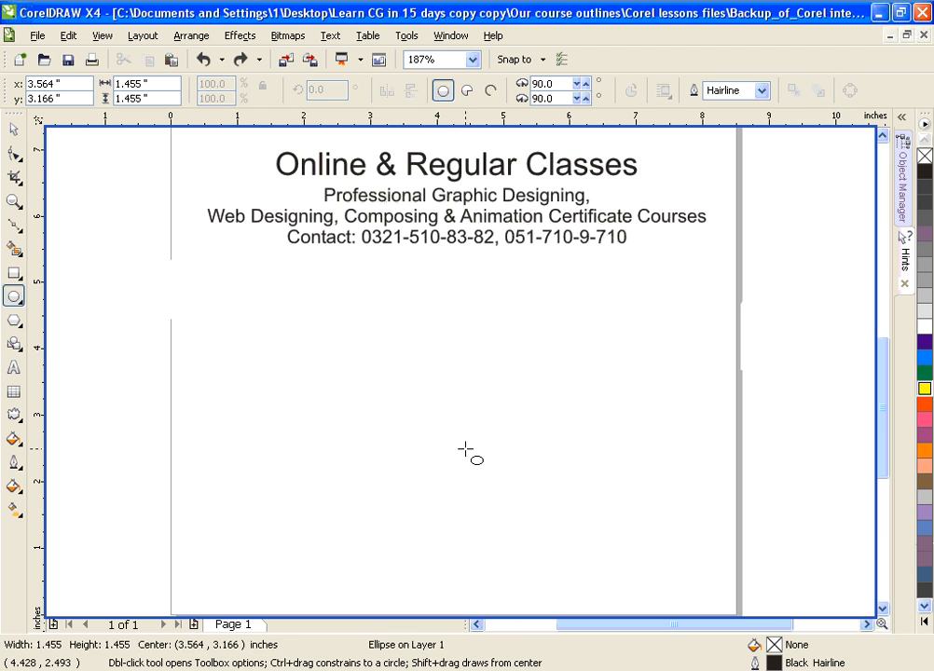
pyautogui.hotkey('ctrl', 'z')
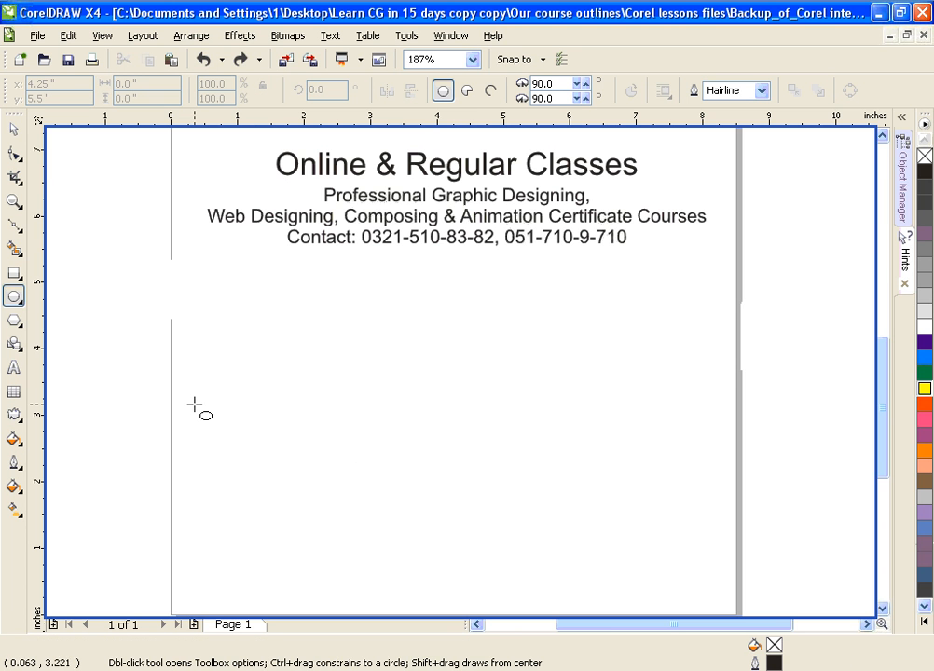
# - Draw a five-sided polygon about 2.1 inches wide below the contact text and raise its number of sides to 9
pyautogui.click(14, 322)
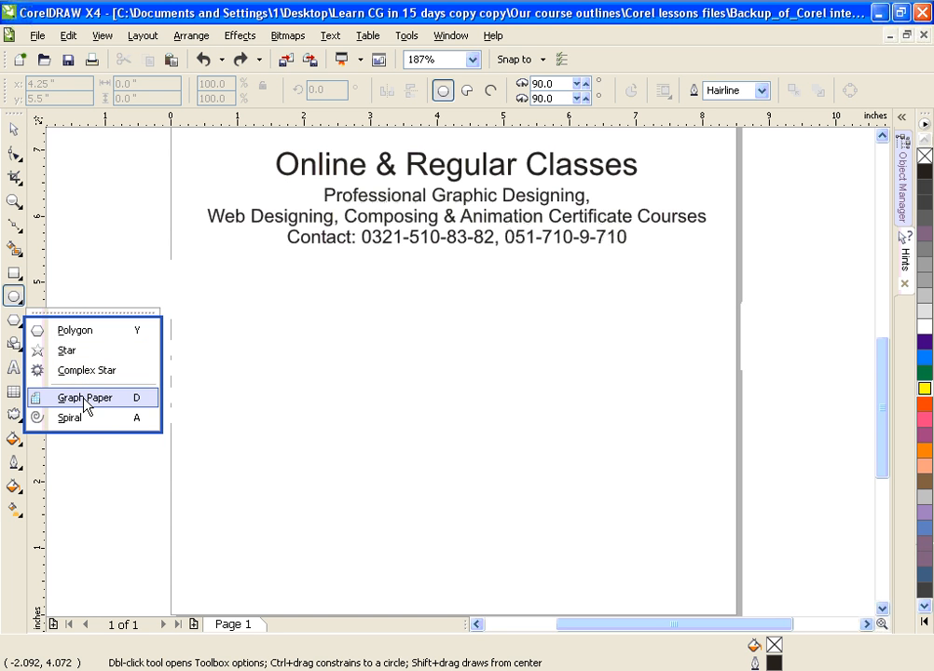
pyautogui.click(82, 333)
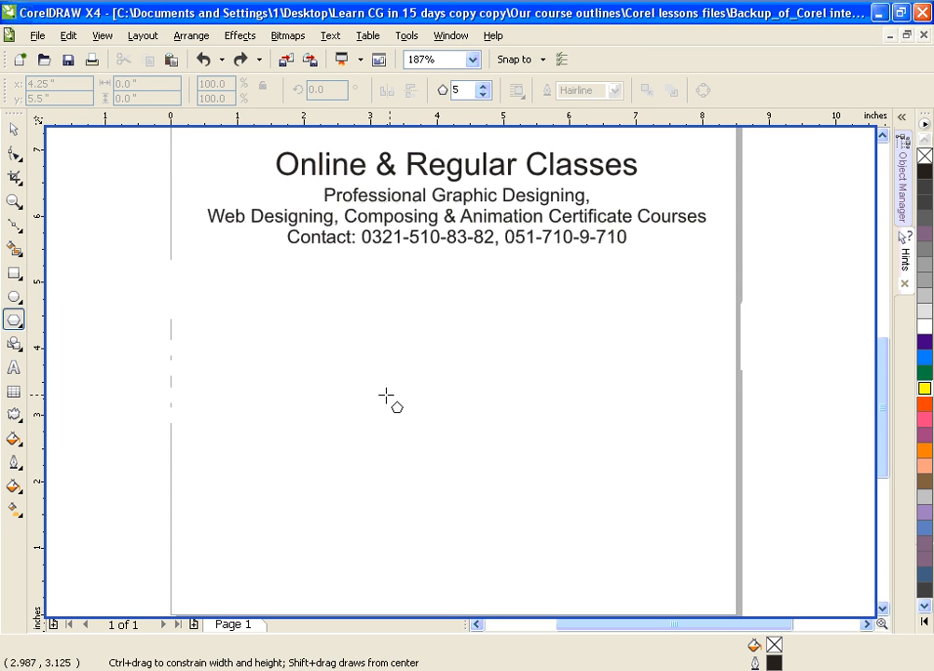
pyautogui.click(454, 94)
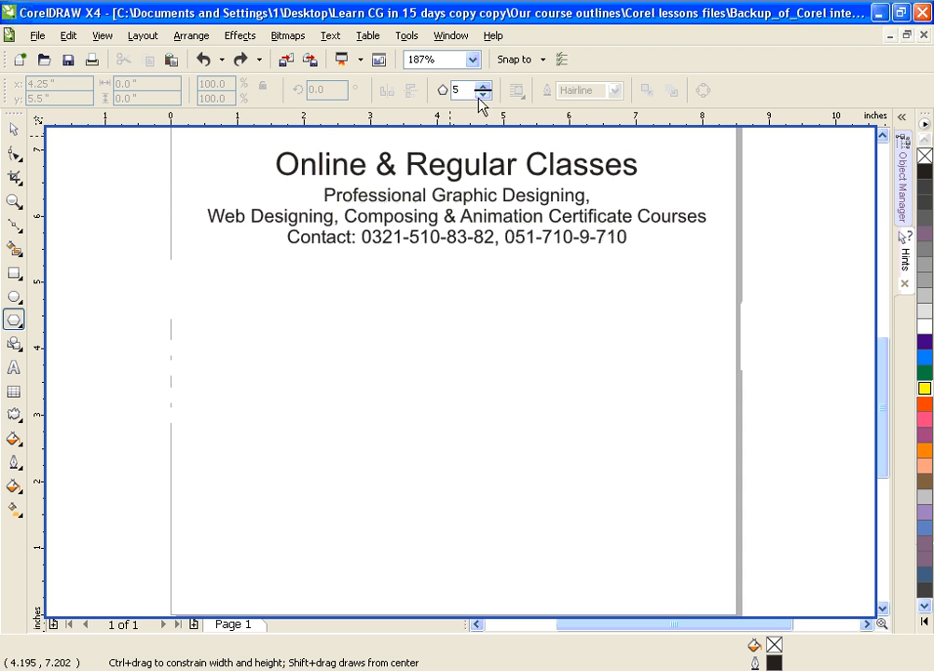
pyautogui.moveTo(343, 394); pyautogui.dragTo(487, 542)
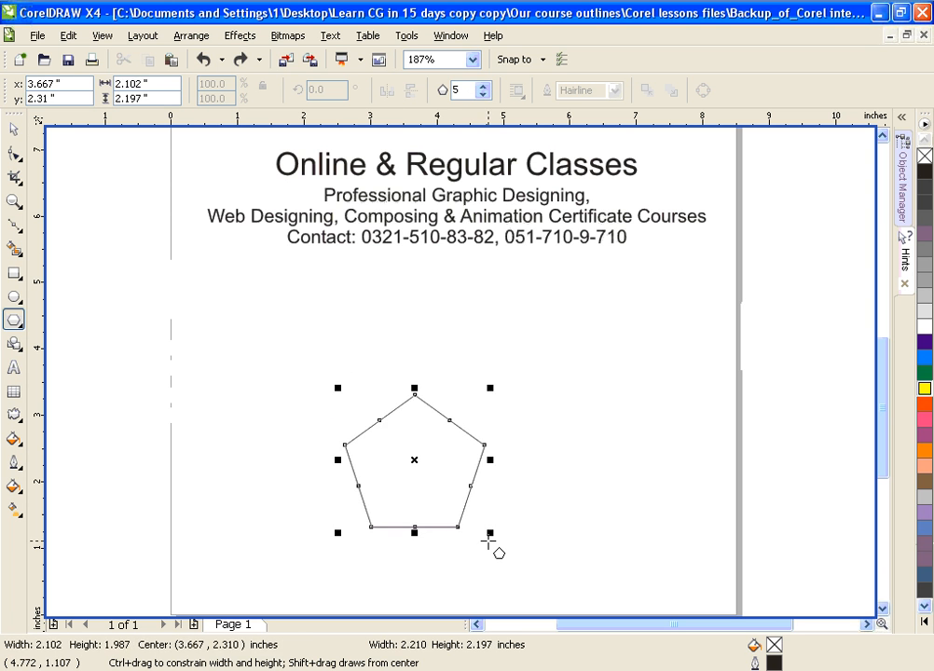
pyautogui.click(483, 85)
pyautogui.click(484, 86)
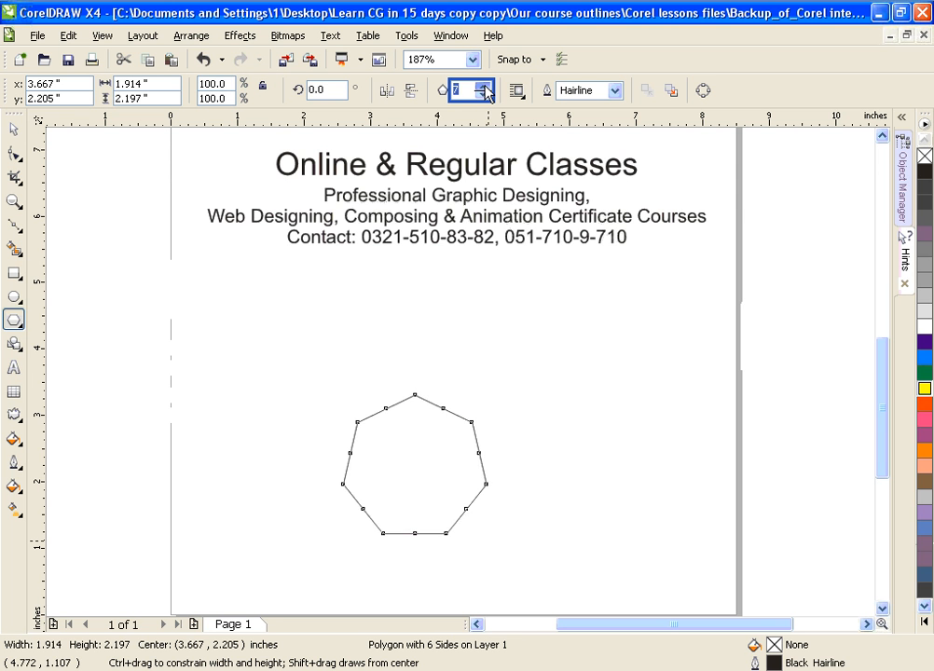
pyautogui.click(484, 86)
pyautogui.click(483, 86)
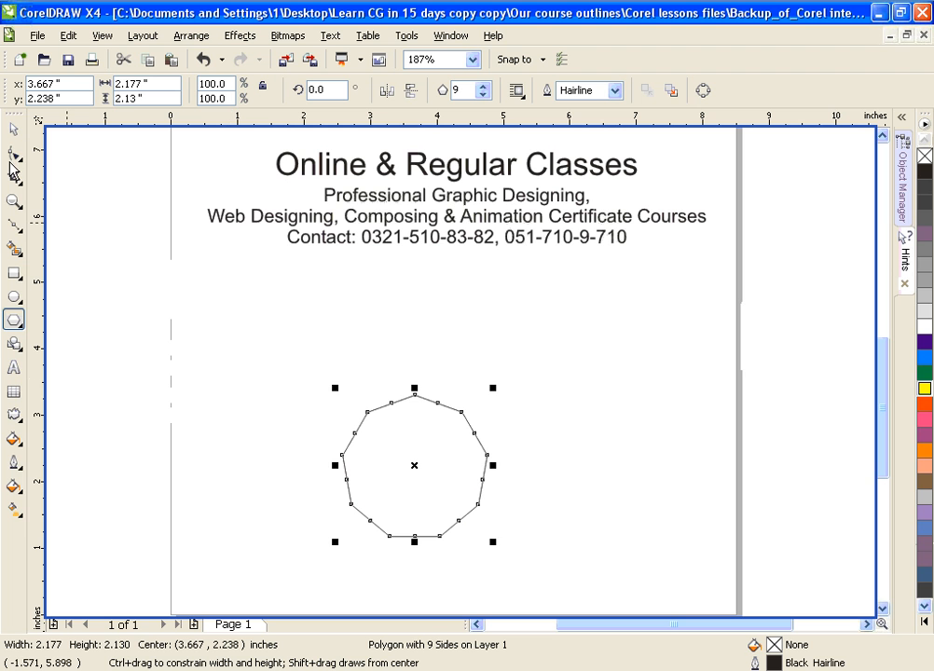
# - Reshape the nine-sided polygon into a swirling star by pulling a mid-side node across its centre, and fill it with Cyan
pyautogui.click(12, 156)
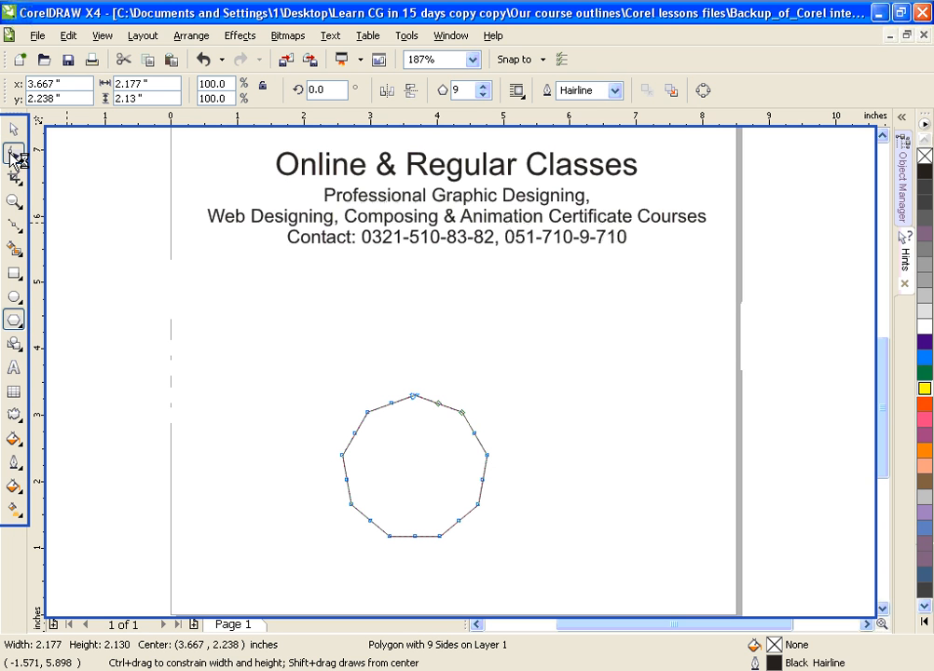
pyautogui.click(392, 403)
pyautogui.moveTo(417, 443); pyautogui.dragTo(424, 470)
pyautogui.moveTo(393, 403); pyautogui.dragTo(531, 504)
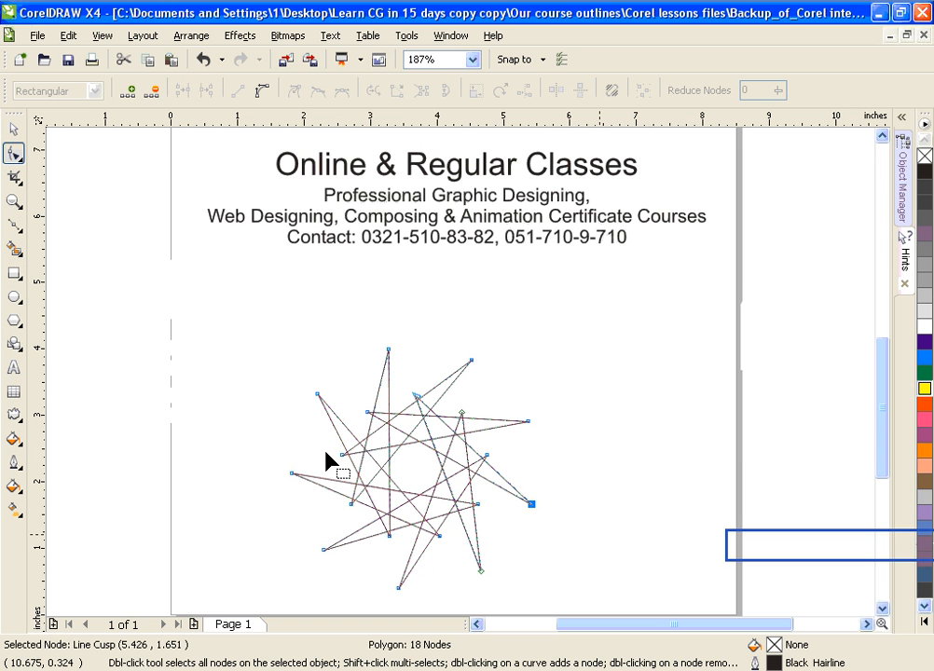
pyautogui.click(925, 357)
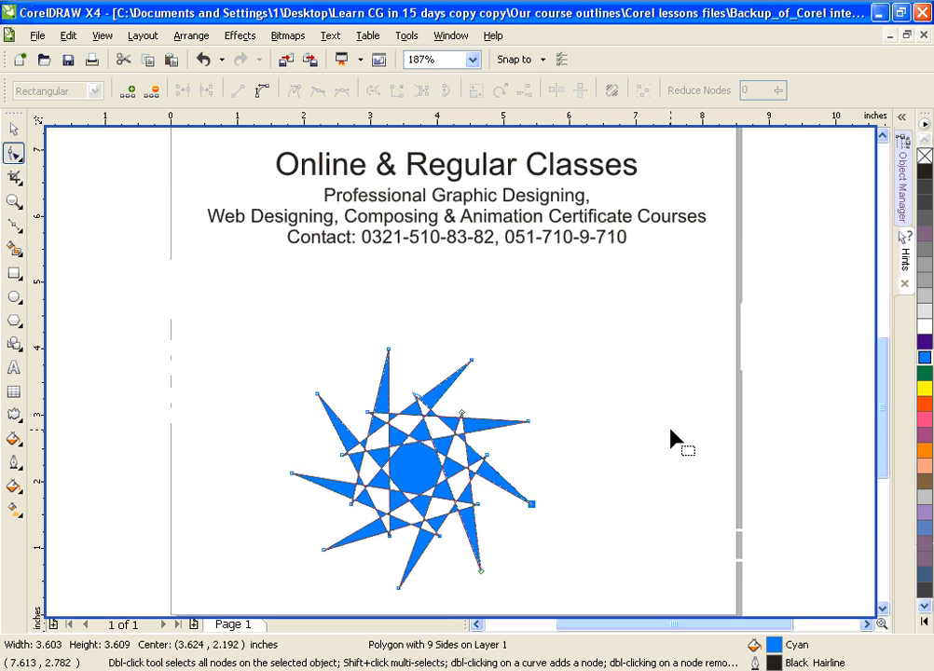
# - Undo the star's fill, node reshaping and side changes, and remove the polygon from the page
pyautogui.hotkey('ctrl', 'z')
pyautogui.hotkey('ctrl', 'z')
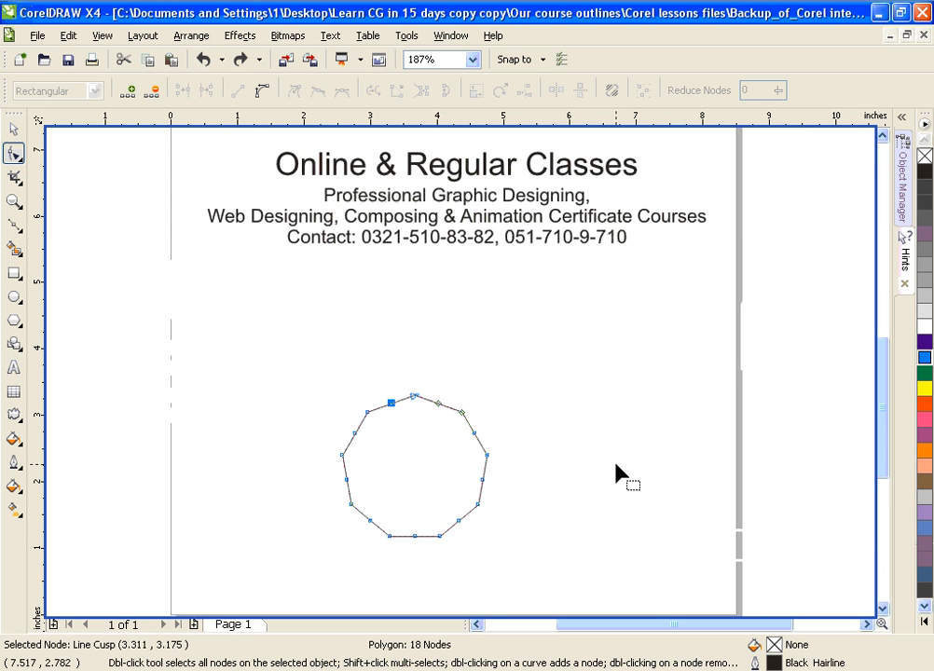
pyautogui.hotkey('ctrl', 'z')
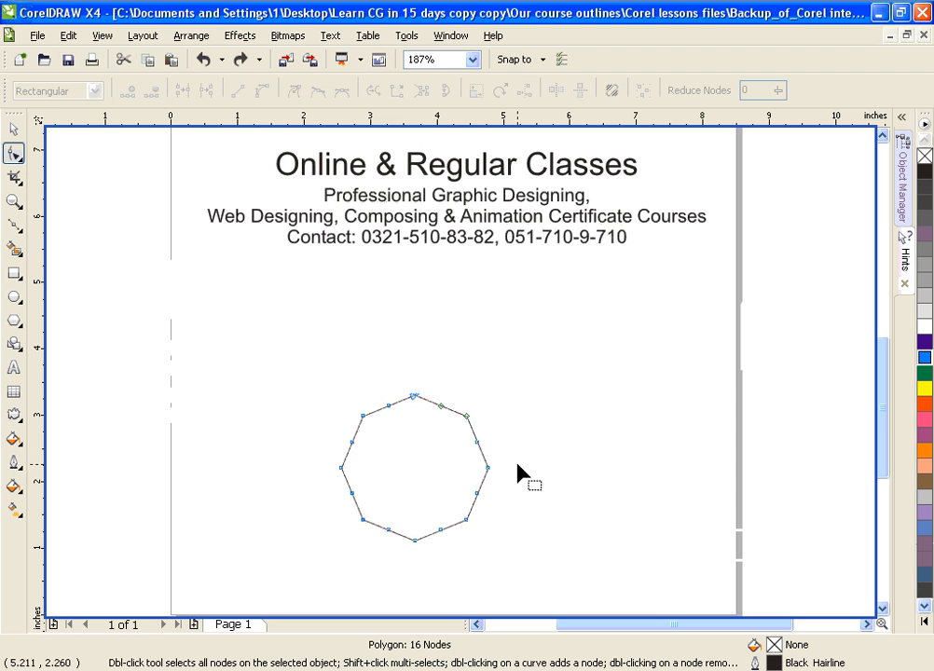
pyautogui.click(14, 128)
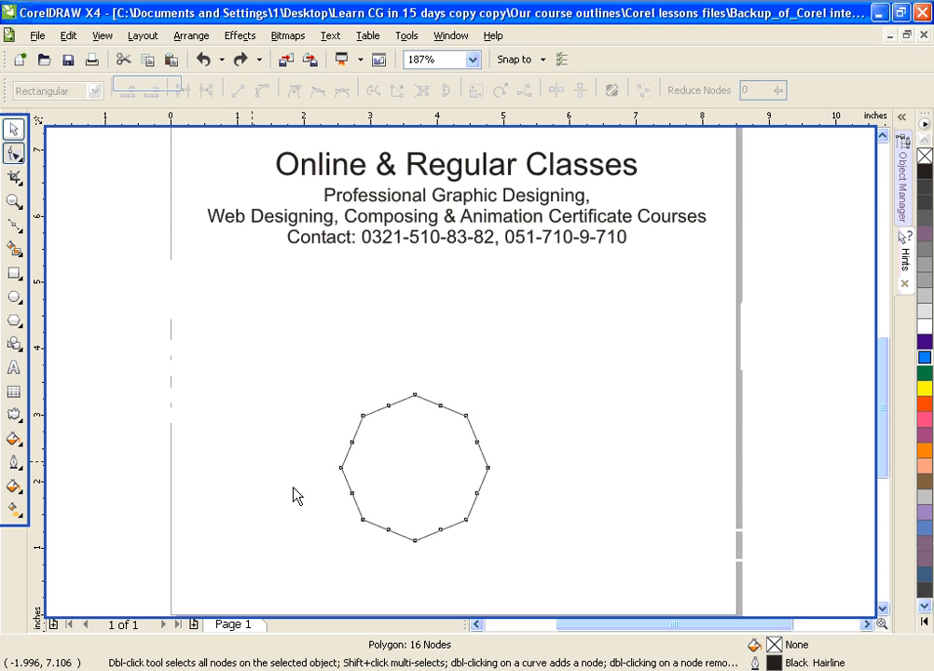
pyautogui.hotkey('ctrl', 'z')
pyautogui.press('space')
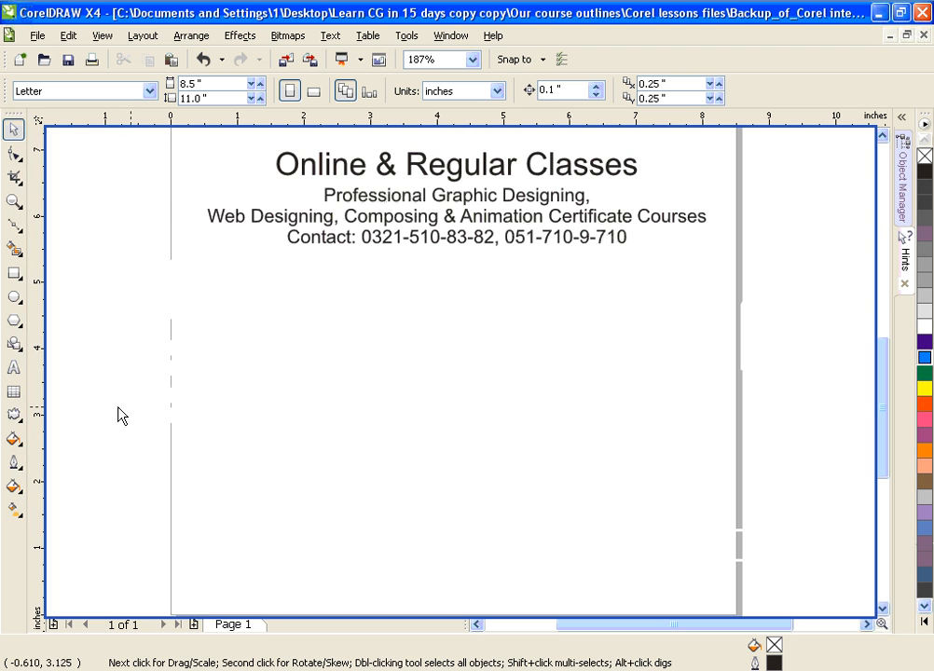
# - Start a Bezier curve below the contact text, arching across the page and winding down and back up through five nodes
pyautogui.click(14, 225)
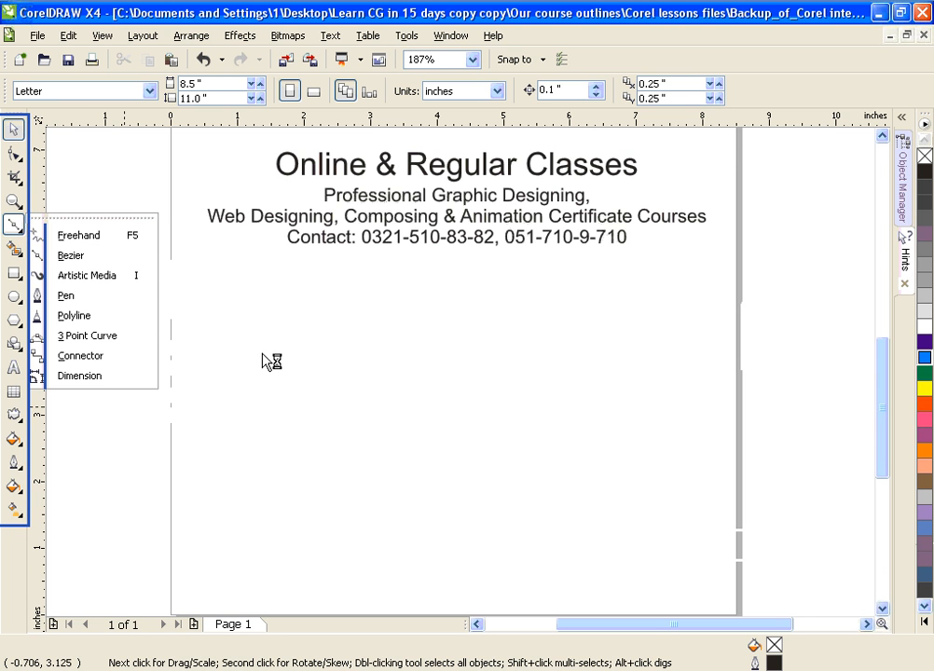
pyautogui.moveTo(261, 346)
pyautogui.mouseDown()
pyautogui.moveTo(344, 359)
pyautogui.moveTo(271, 354)
pyautogui.moveTo(258, 344)
pyautogui.mouseUp()
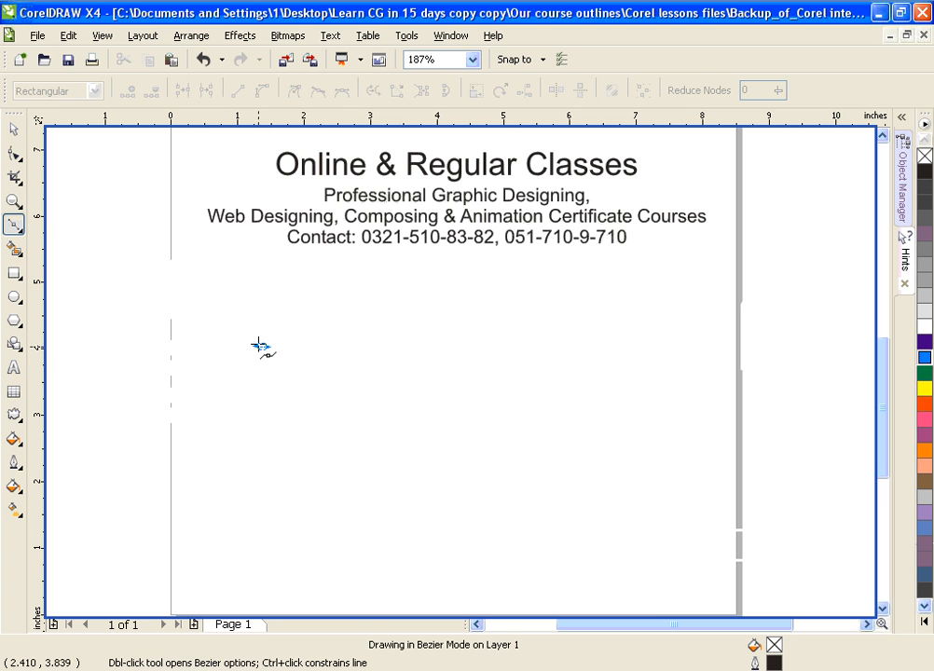
pyautogui.click(573, 344)
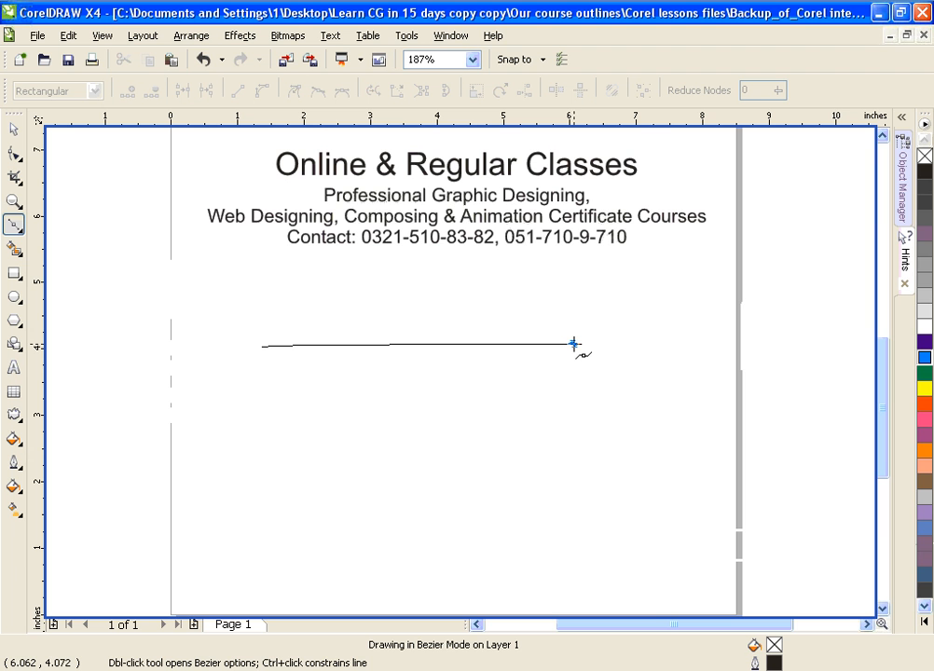
pyautogui.moveTo(576, 344); pyautogui.dragTo(688, 455)
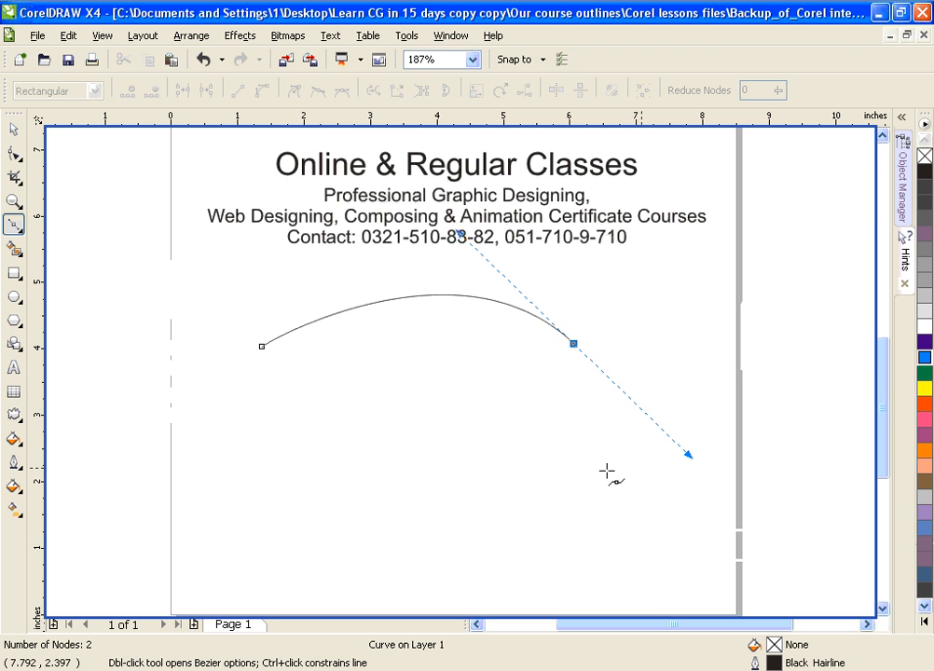
pyautogui.click(512, 475)
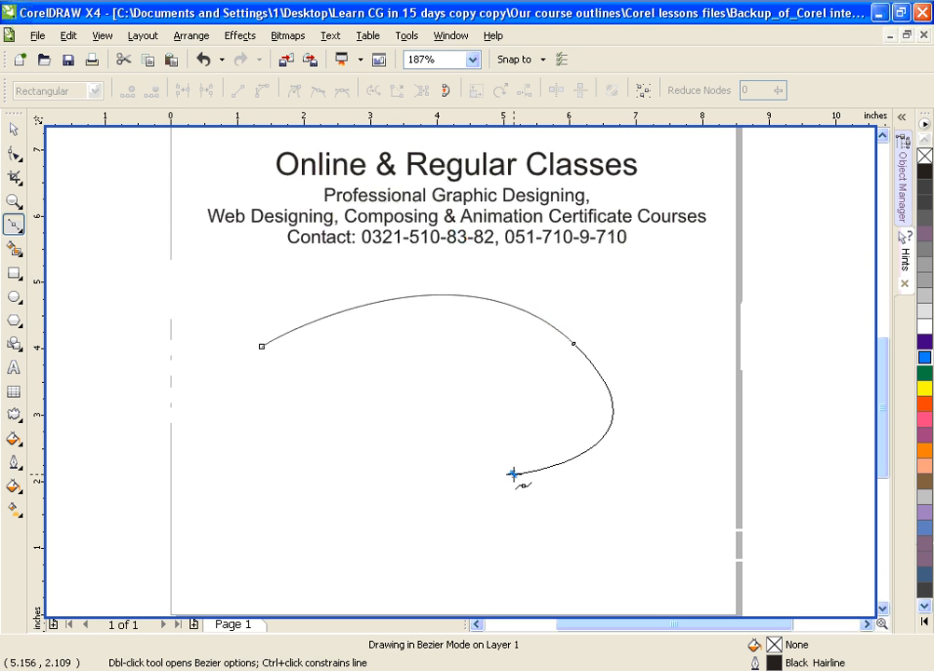
pyautogui.moveTo(512, 475); pyautogui.dragTo(560, 560)
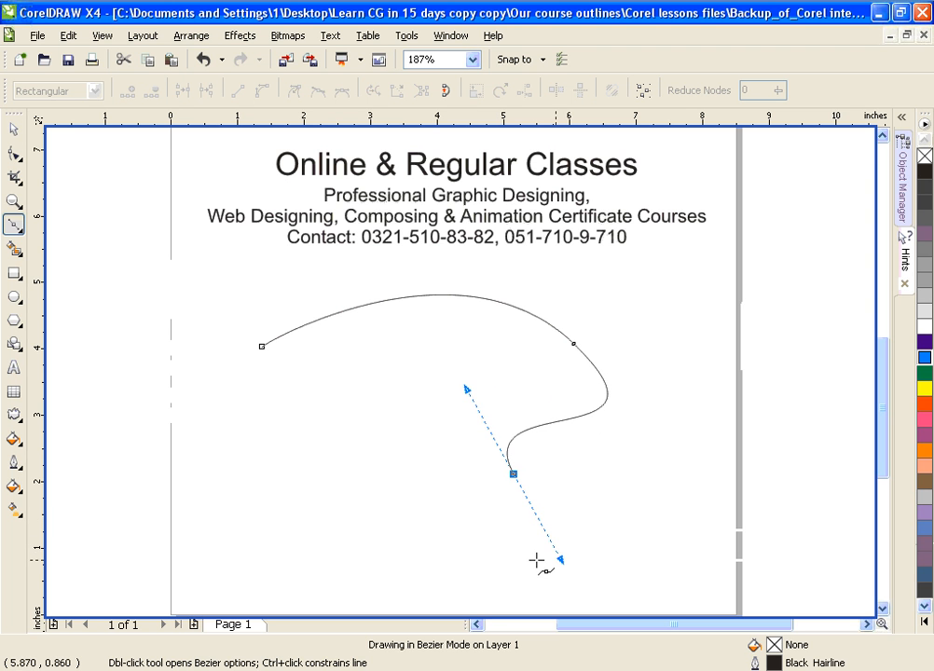
pyautogui.moveTo(402, 500); pyautogui.dragTo(399, 464)
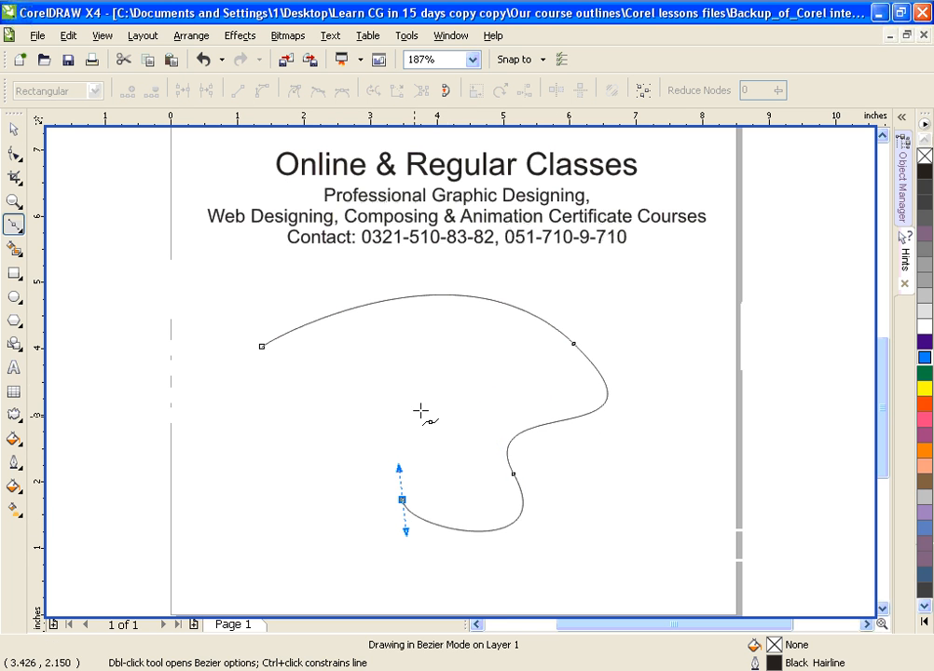
pyautogui.moveTo(494, 378); pyautogui.dragTo(460, 361)
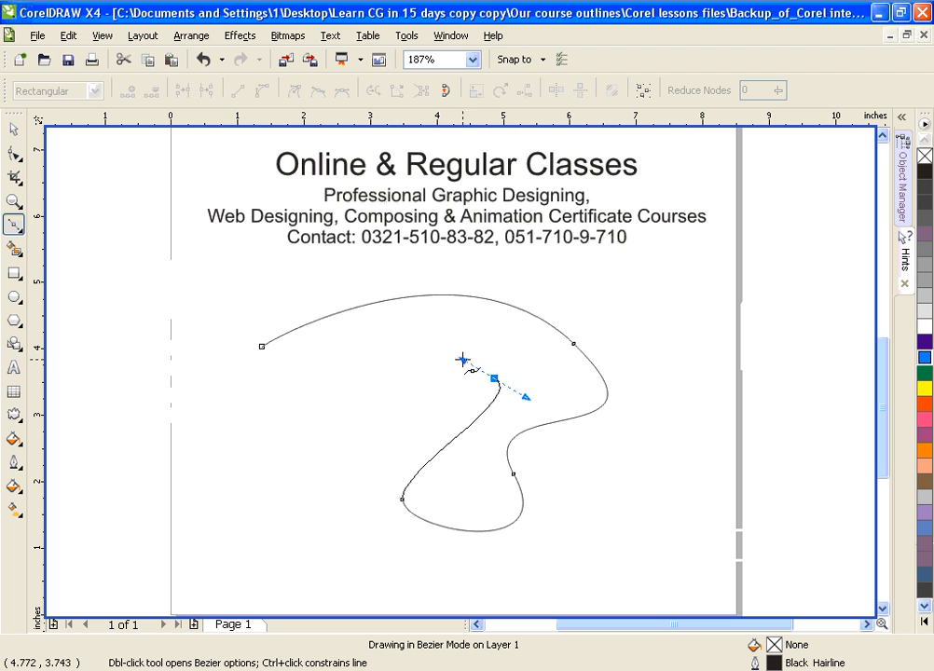
# - Continue the Bezier curve through six more smooth nodes, looping past the page's left edge, and close it at the starting node
pyautogui.click(333, 403)
pyautogui.moveTo(332, 416); pyautogui.dragTo(333, 454)
pyautogui.moveTo(231, 515); pyautogui.dragTo(216, 473)
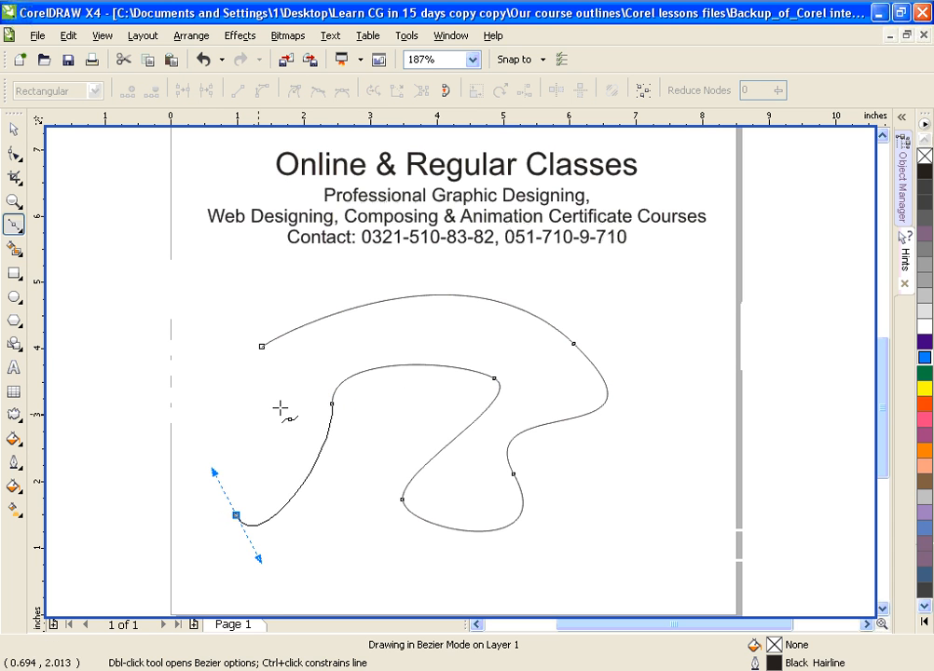
pyautogui.moveTo(280, 408); pyautogui.dragTo(294, 370)
pyautogui.moveTo(146, 422); pyautogui.dragTo(146, 365)
pyautogui.moveTo(214, 324); pyautogui.dragTo(248, 324)
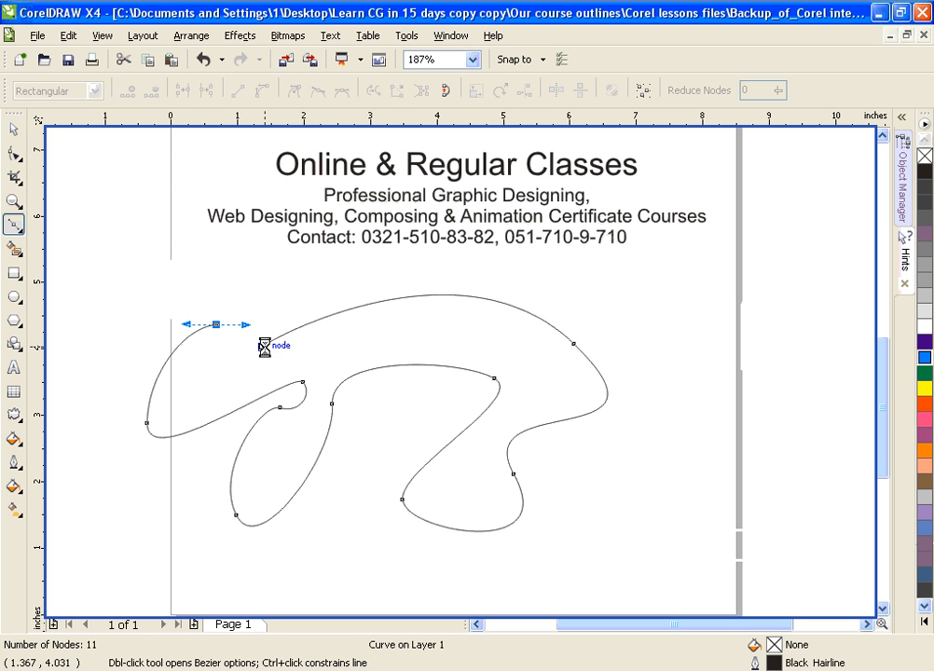
pyautogui.click(263, 347)
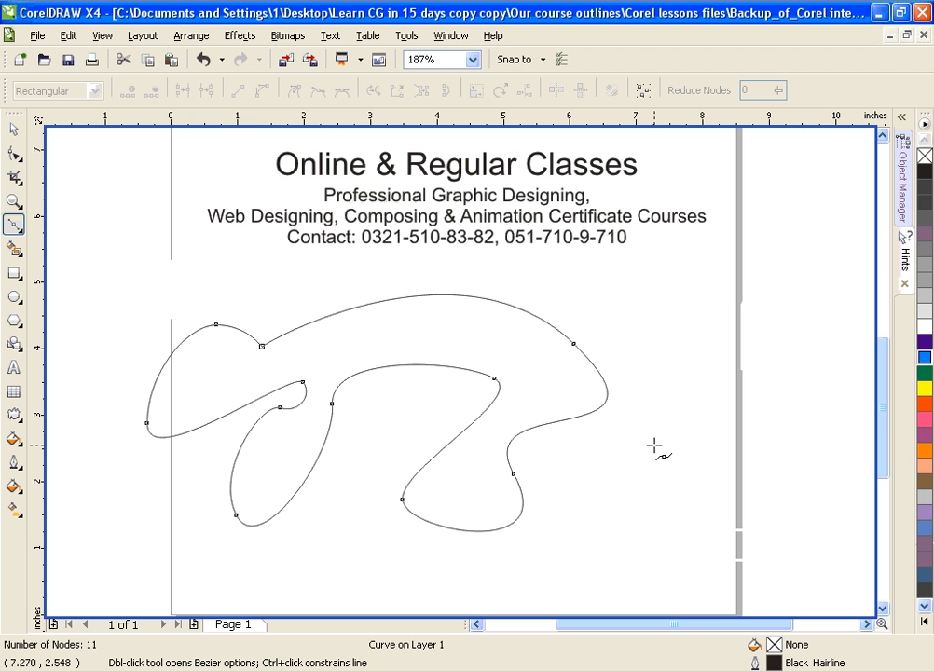
# - Fill the closed Bezier shape with Green and give it a 16 pt Cyan outline
pyautogui.click(925, 373)
pyautogui.rightClick(927, 359)
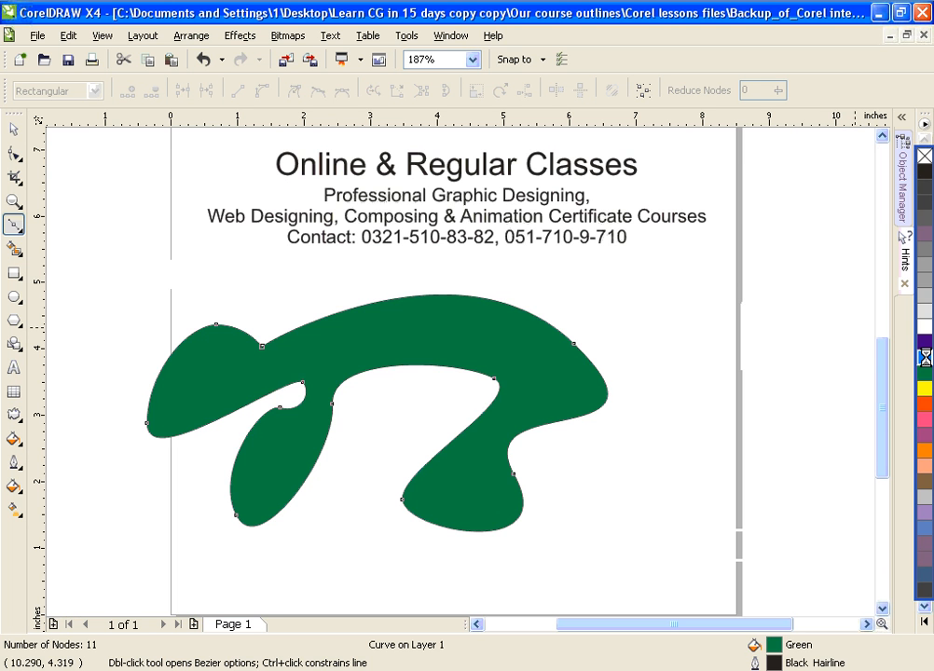
pyautogui.click(15, 463)
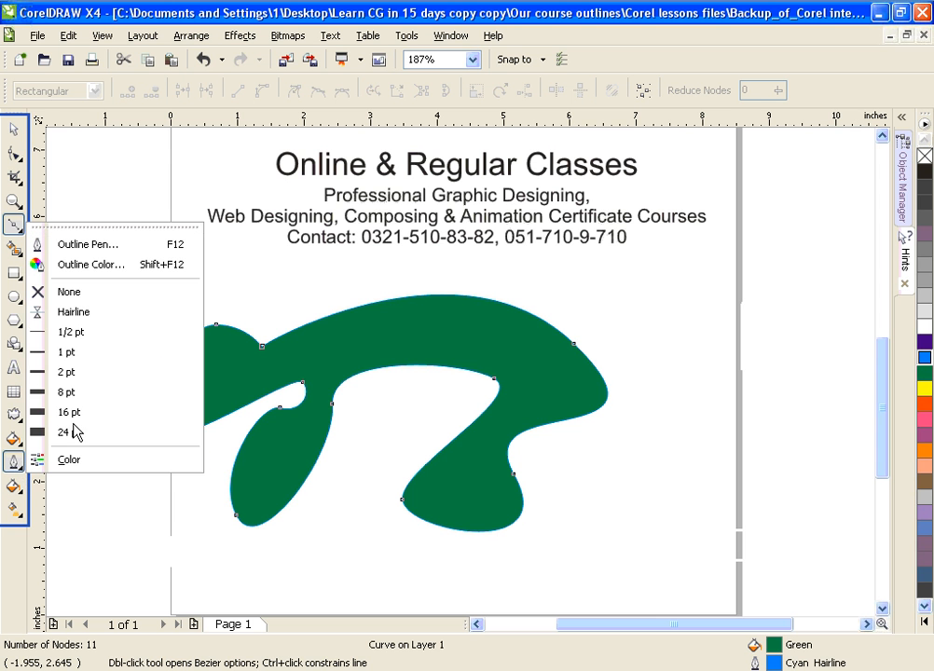
pyautogui.click(76, 413)
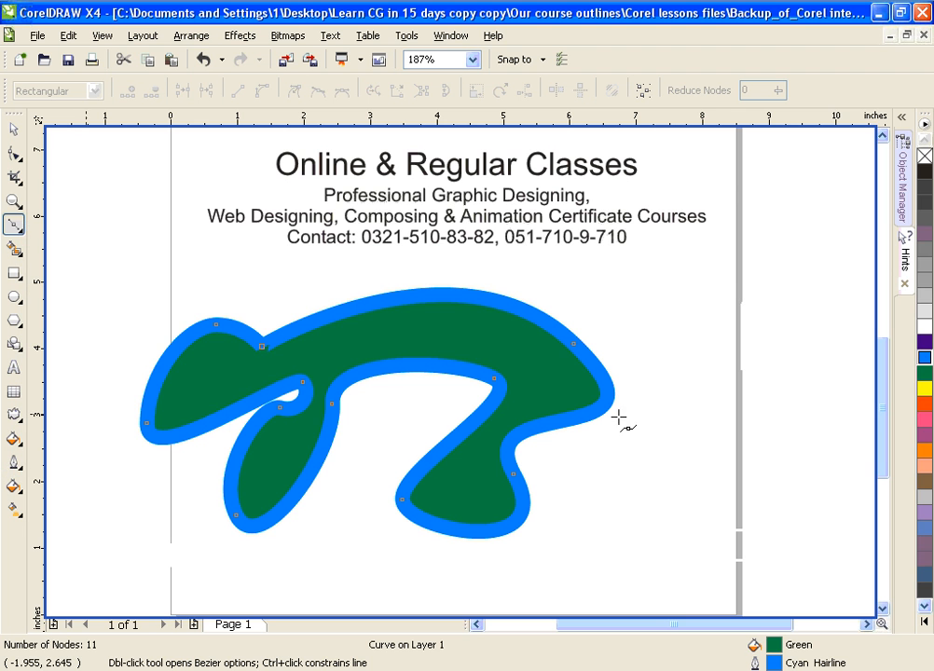
# - Recolor the shape with Yellow fill and Green outline, and switch it to 50% Black fill with 20% Black outline
pyautogui.click(928, 389)
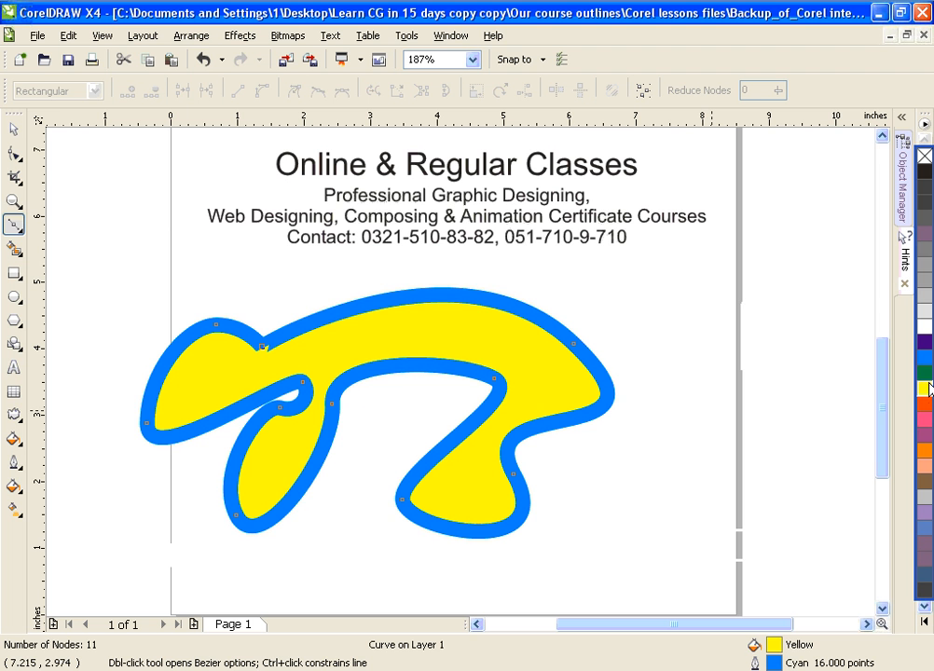
pyautogui.rightClick(928, 375)
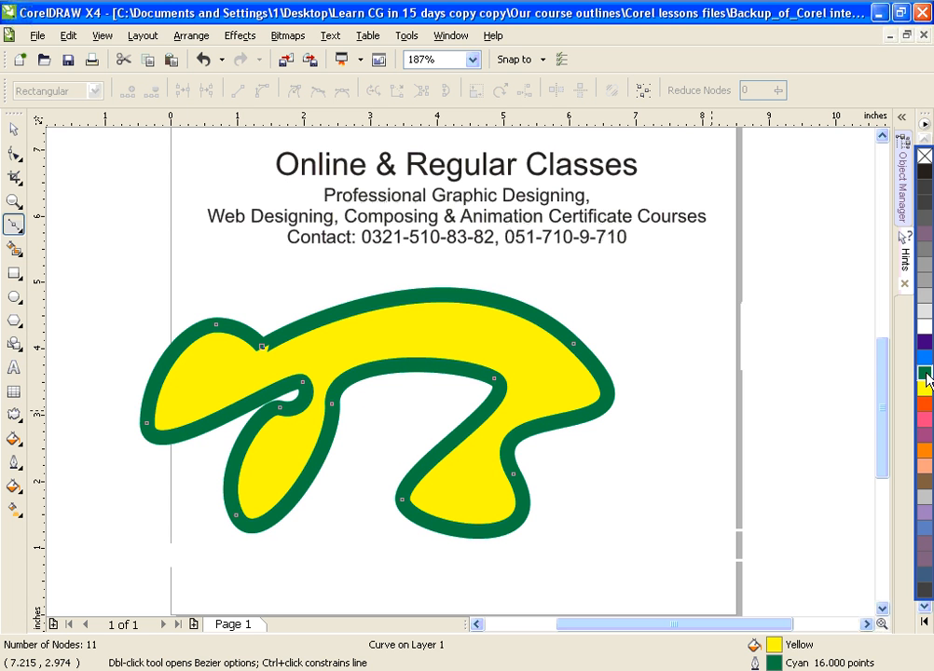
pyautogui.rightClick(924, 295)
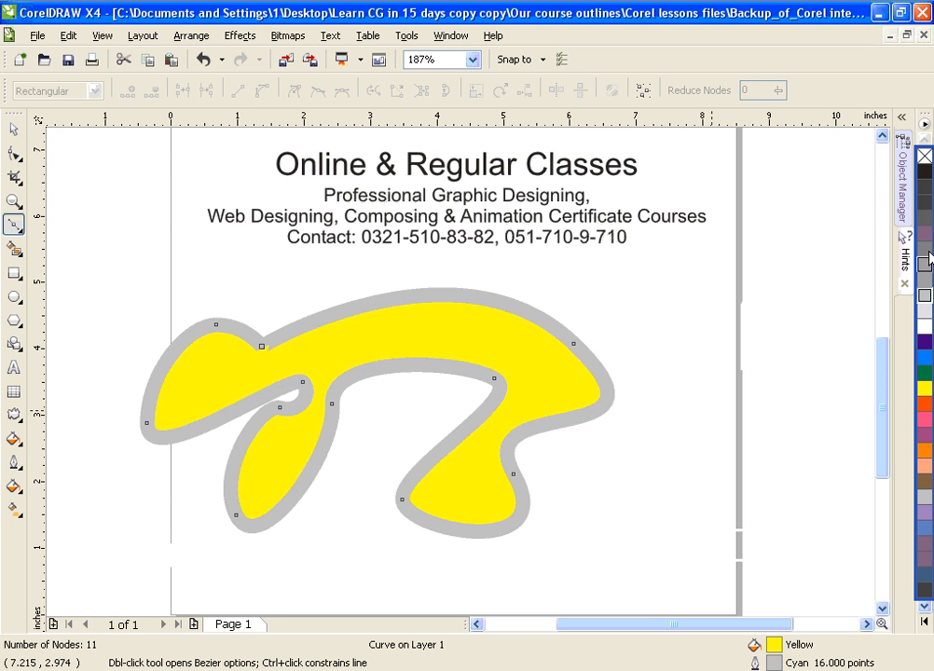
pyautogui.click(925, 248)
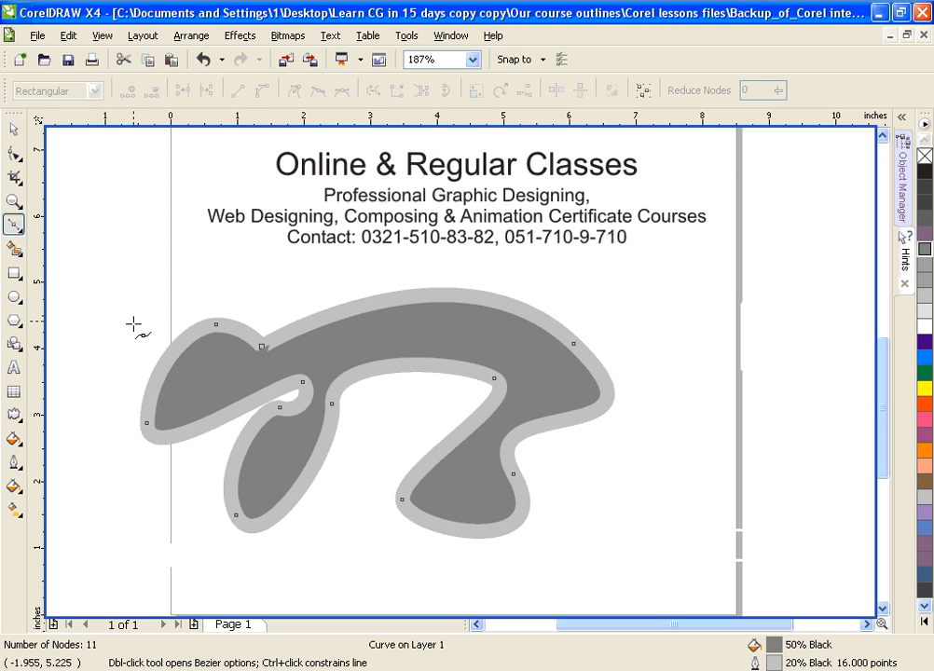
# - Select the gray freeform curve and delete it from the page
pyautogui.click(13, 131)
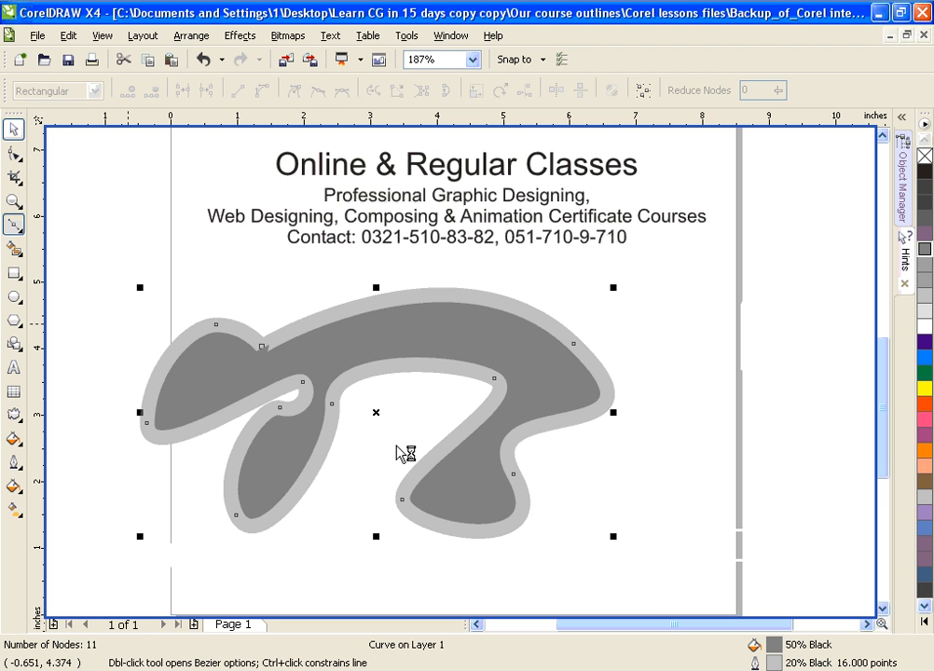
pyautogui.click(529, 507)
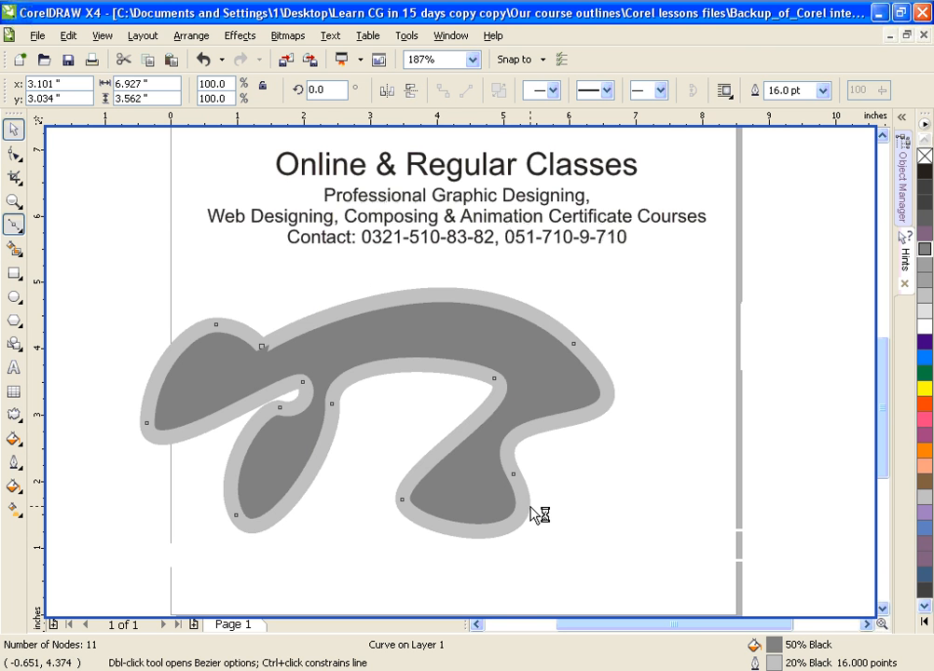
pyautogui.press('Delete')
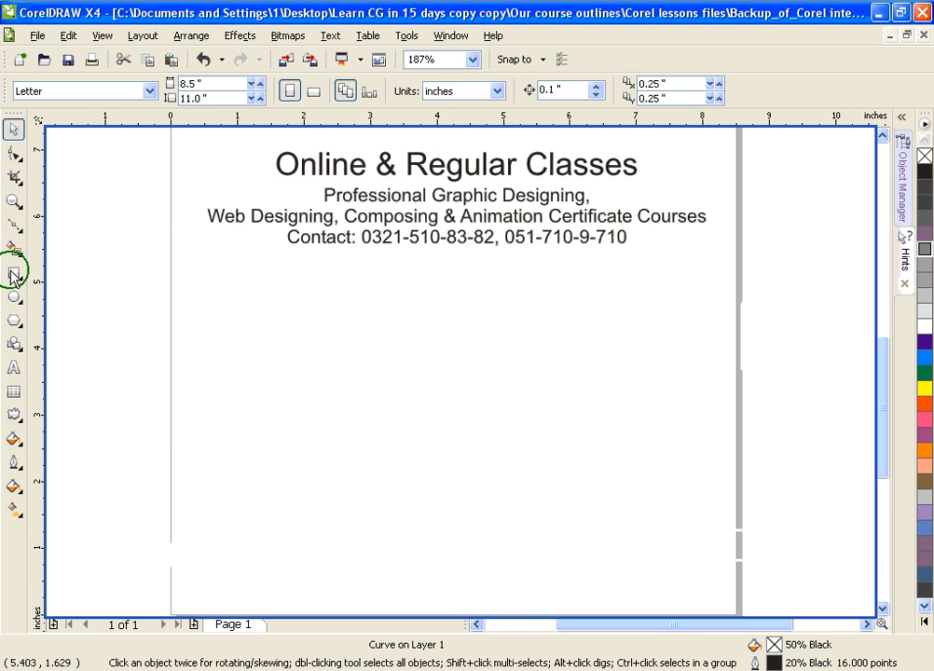
# - Draw a rectangle about 2.21 by 2.06 inches below the contact text, near the middle of the page
pyautogui.click(14, 278)
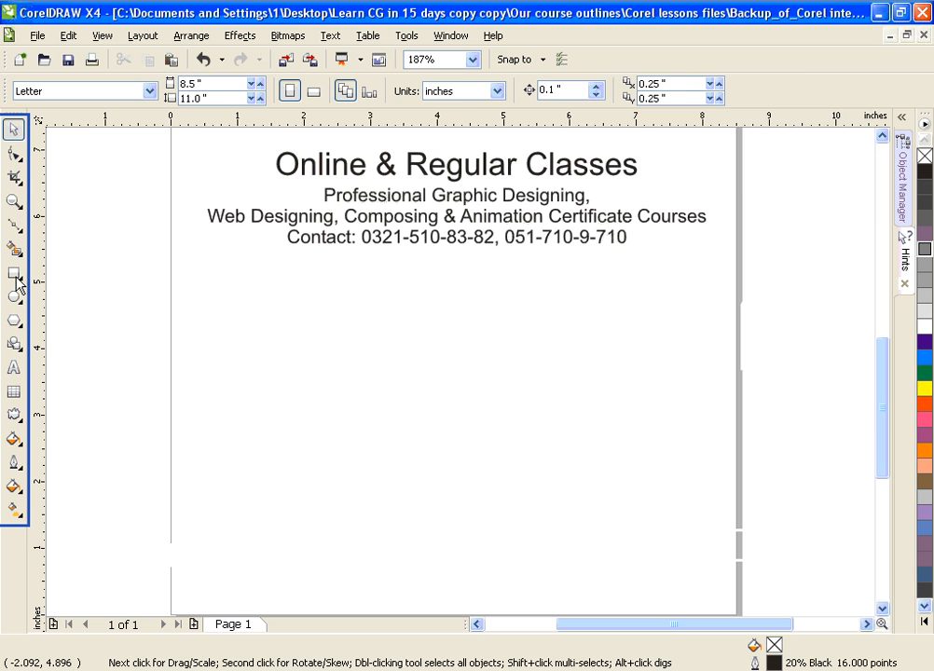
pyautogui.moveTo(377, 369); pyautogui.dragTo(525, 507)
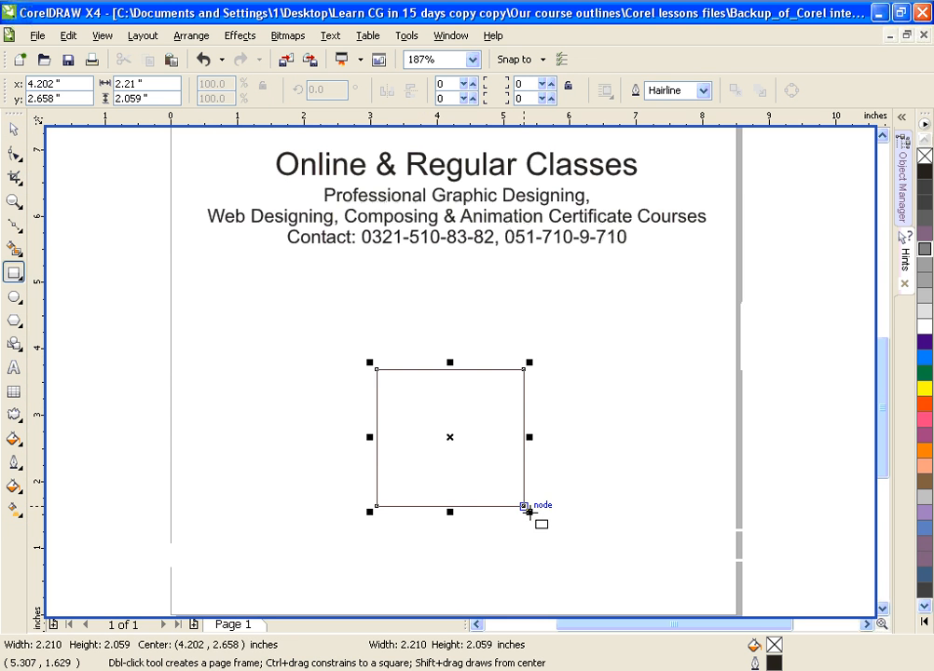
# - Try rounding all four rectangle corners together to about 56 with the Shape tool, and undo the rounding
pyautogui.click(15, 155)
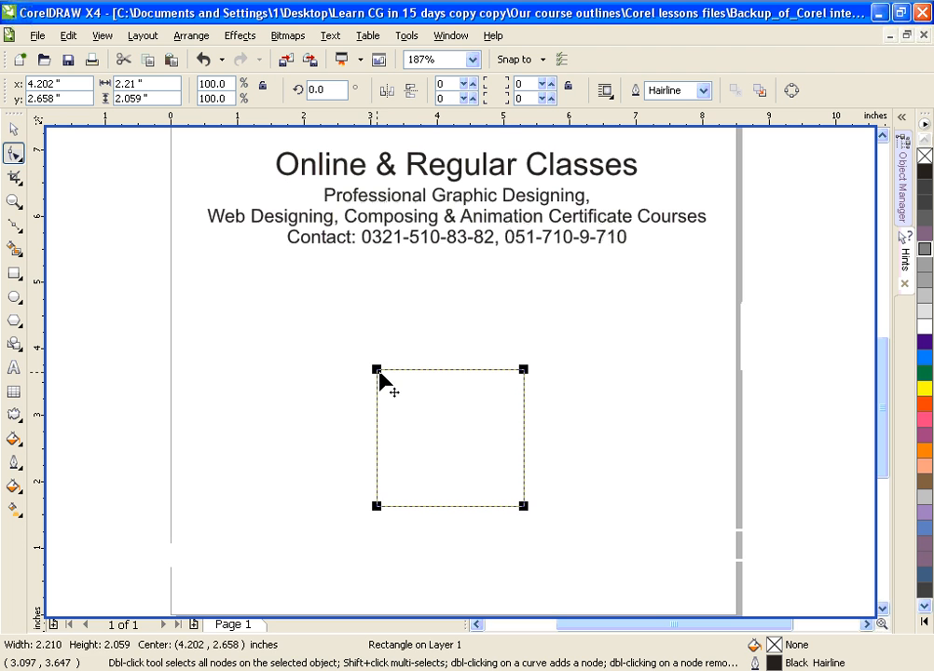
pyautogui.moveTo(379, 372); pyautogui.dragTo(415, 370)
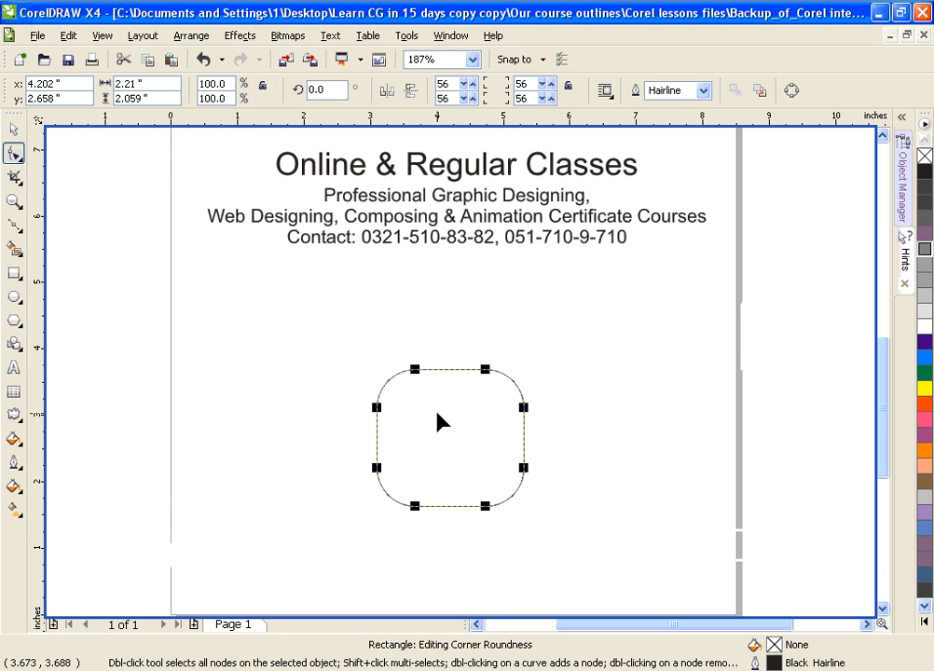
pyautogui.hotkey('ctrl', 'z')
# - Round only the rectangle's upper-left corner to about 88 and its lower-right corner to 100
pyautogui.click(377, 371)
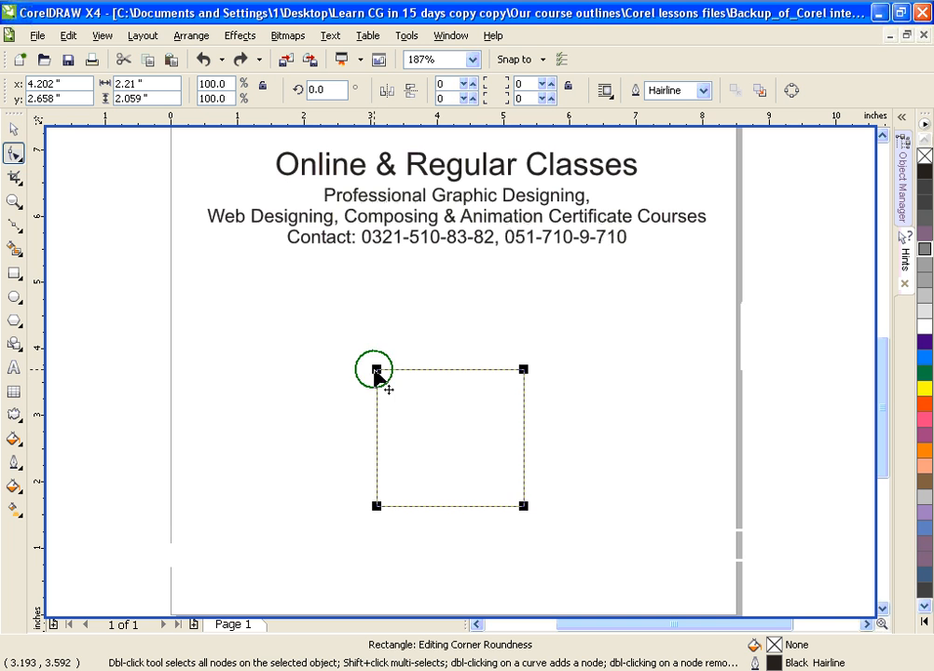
pyautogui.moveTo(375, 371); pyautogui.dragTo(438, 372)
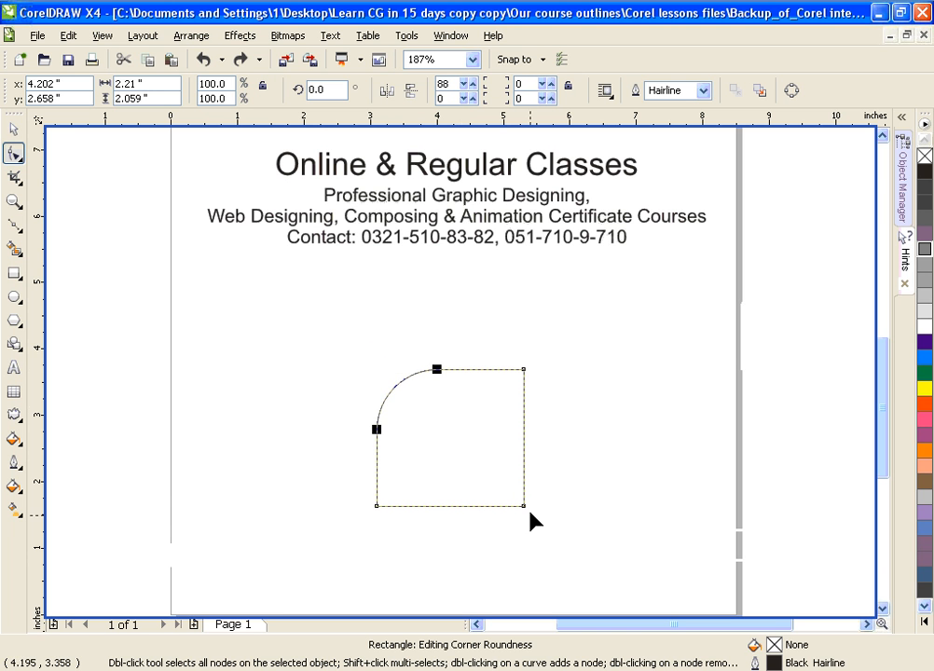
pyautogui.click(524, 506)
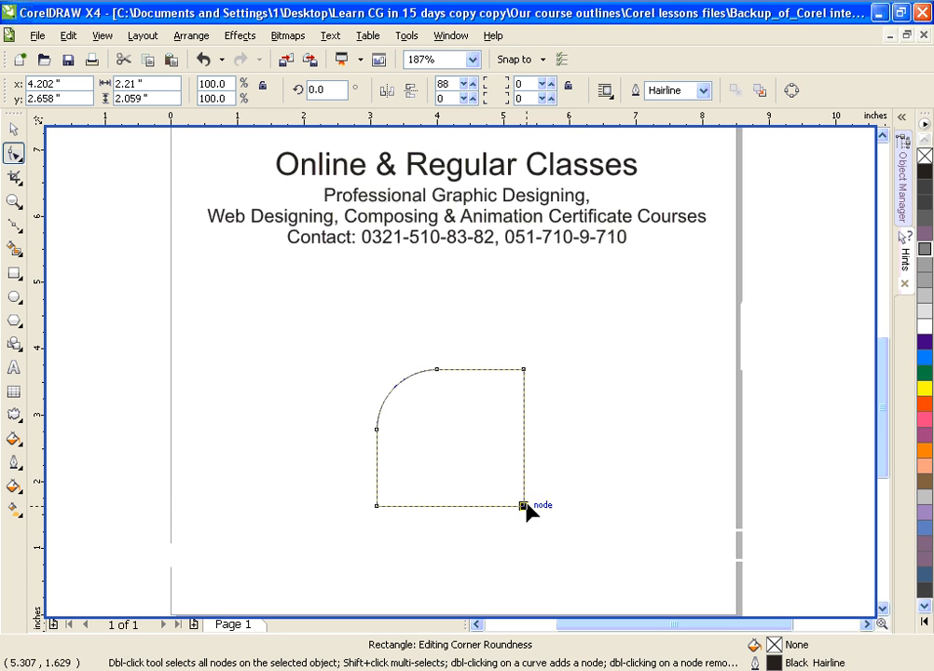
pyautogui.moveTo(526, 505); pyautogui.dragTo(536, 449)
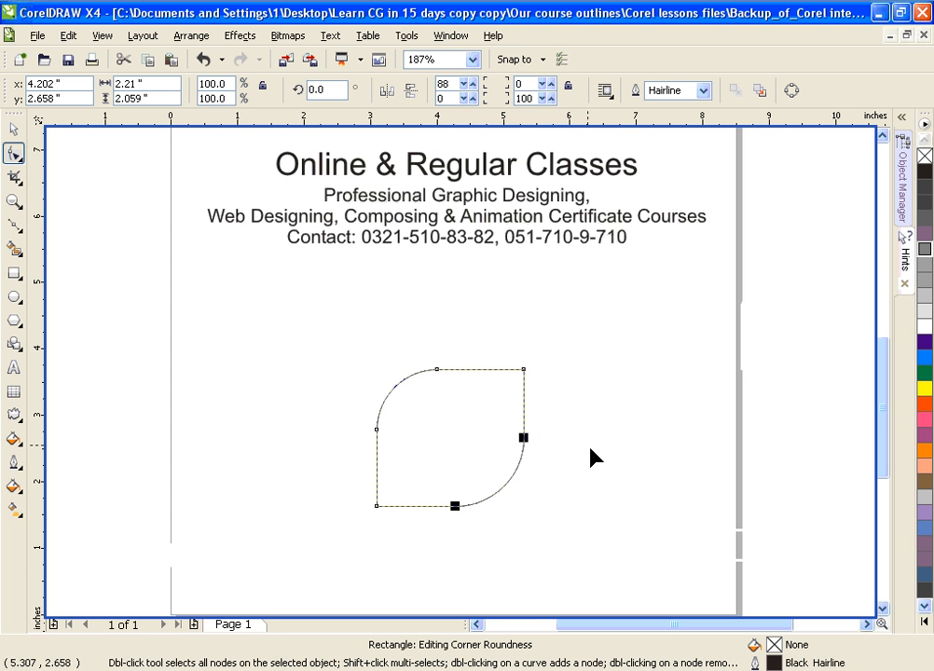
# - Select all of the rectangle's corner nodes and round them together, bringing the two square corners to about 43
pyautogui.click(524, 370)
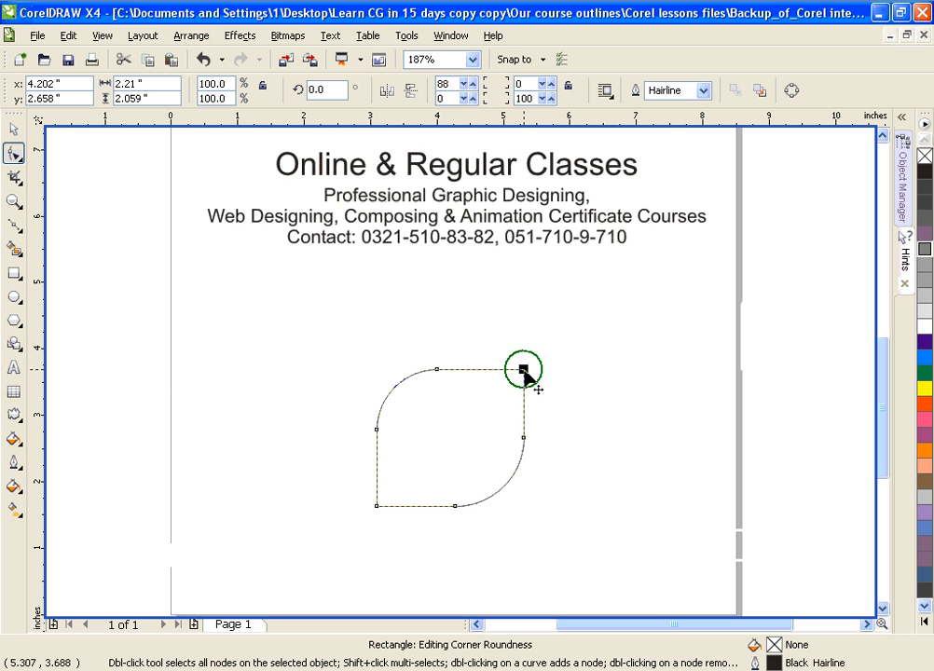
pyautogui.hotkey('ctrl', 'a')
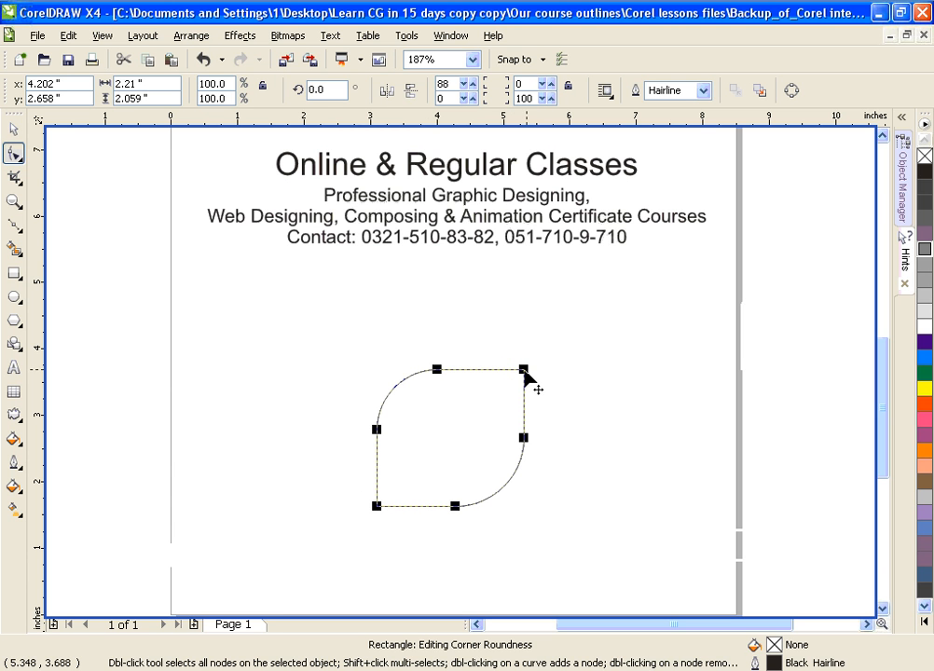
pyautogui.moveTo(522, 369); pyautogui.dragTo(494, 362)
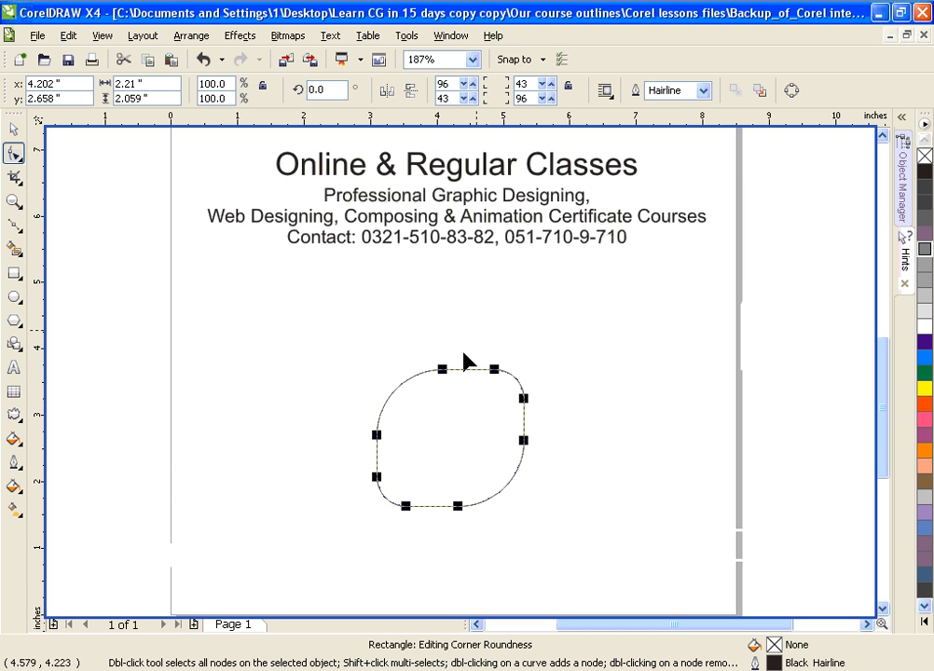
# - Reduce the upper-right corner's roundness to about 5, and return all of the rectangle's corners to square
pyautogui.click(523, 400)
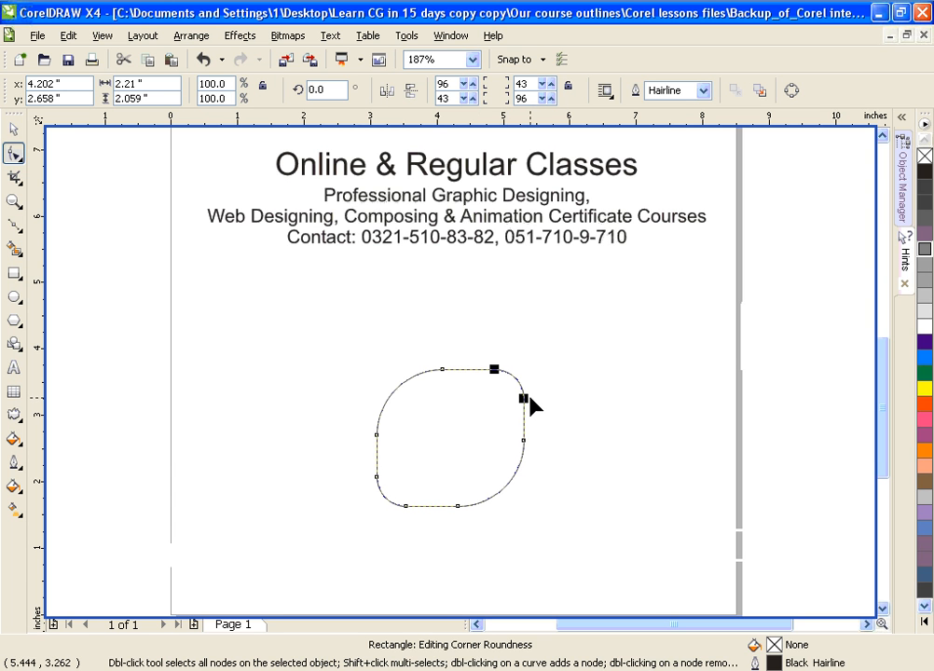
pyautogui.moveTo(527, 397)
pyautogui.mouseDown()
pyautogui.moveTo(511, 359)
pyautogui.moveTo(521, 375)
pyautogui.mouseUp()
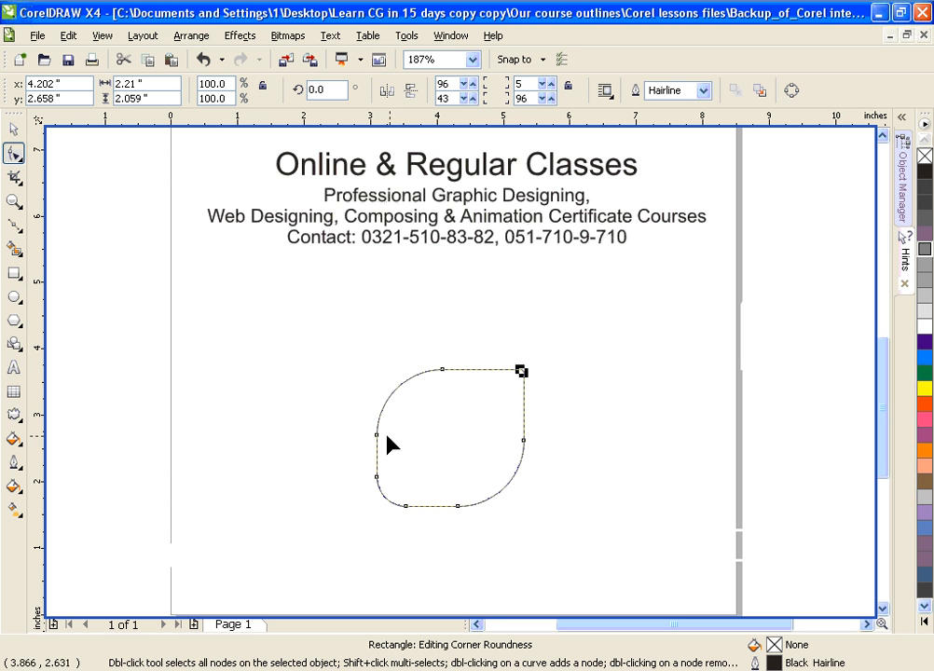
pyautogui.moveTo(522, 440); pyautogui.dragTo(524, 524)
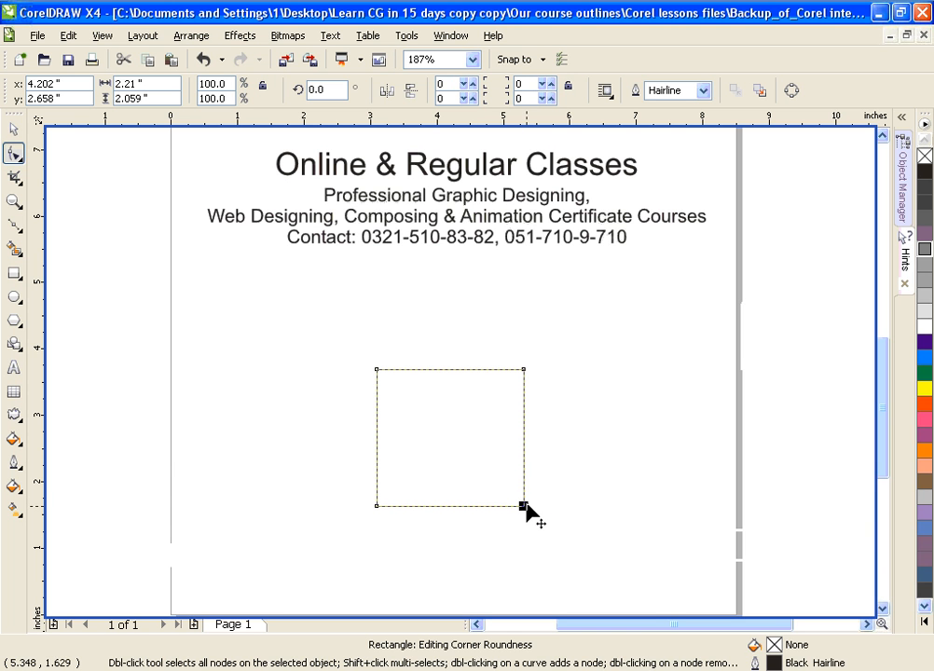
# - Round the rectangle's lower-right and upper-left corners individually to 100 to form a leaf shape, and deselect it
pyautogui.moveTo(525, 509); pyautogui.dragTo(515, 420)
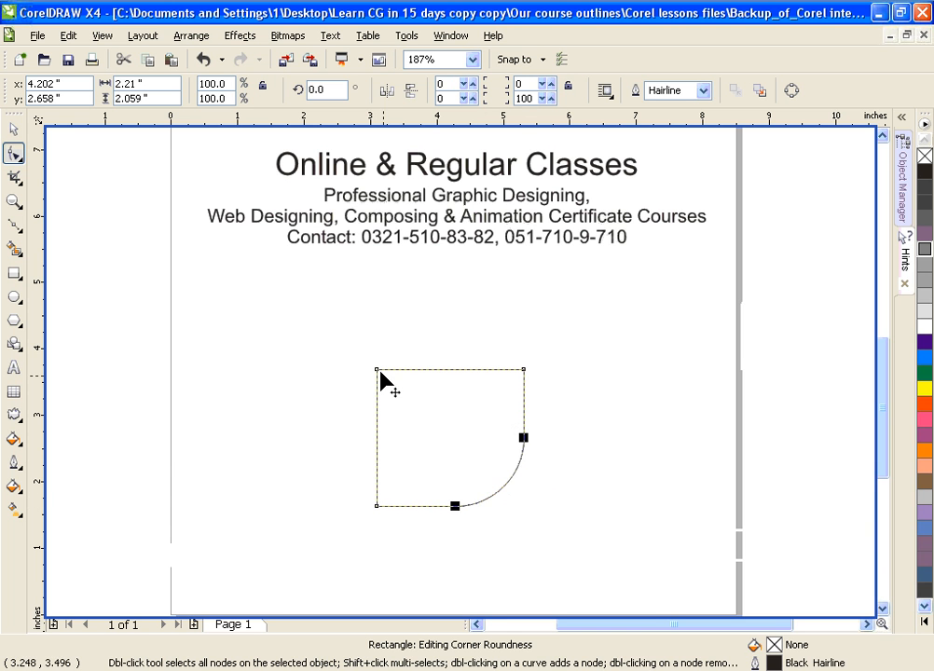
pyautogui.moveTo(376, 370); pyautogui.dragTo(527, 401)
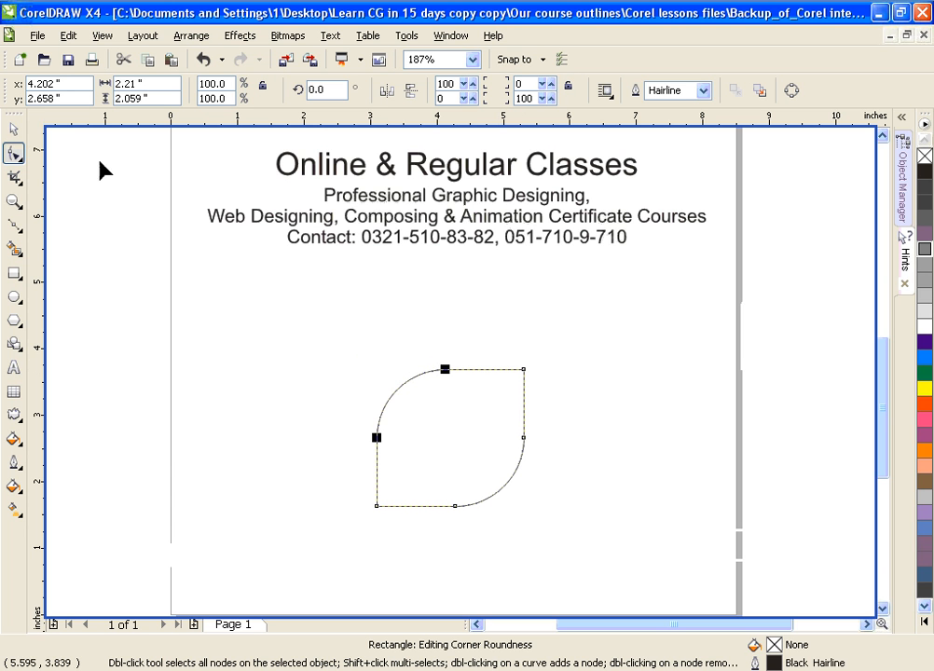
pyautogui.press('space')
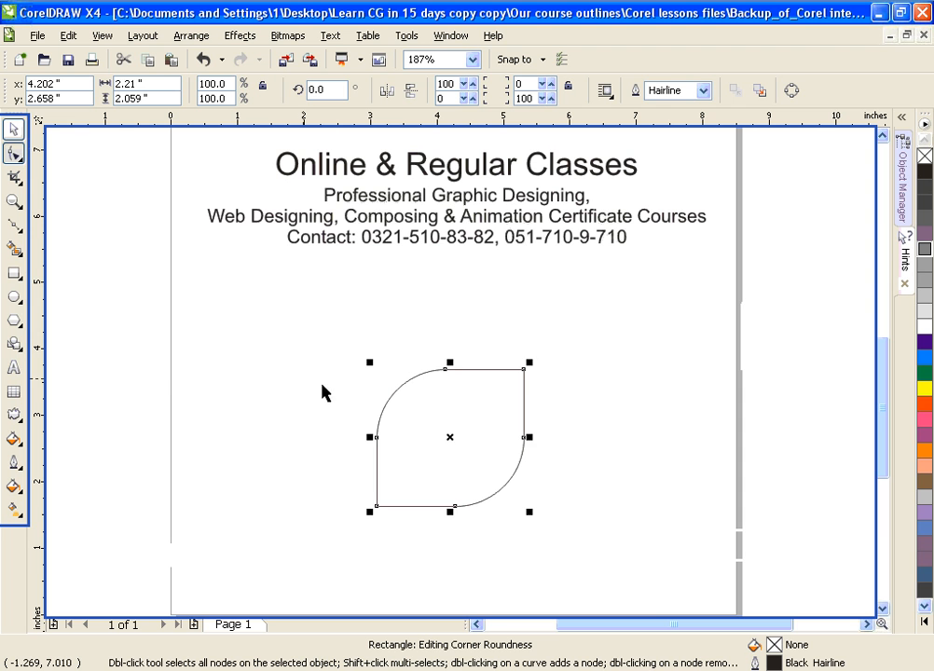
pyautogui.click(321, 385)
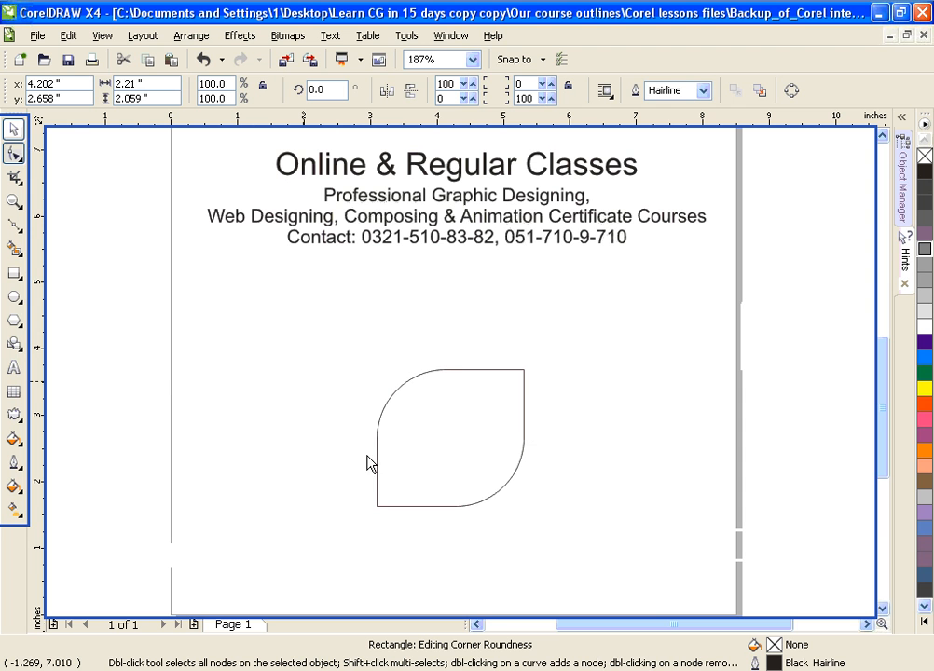
# - Undo the rounding of both corners to restore the plain rectangle
pyautogui.press('space')
pyautogui.click(497, 499)
pyautogui.hotkey('ctrl', 'z')
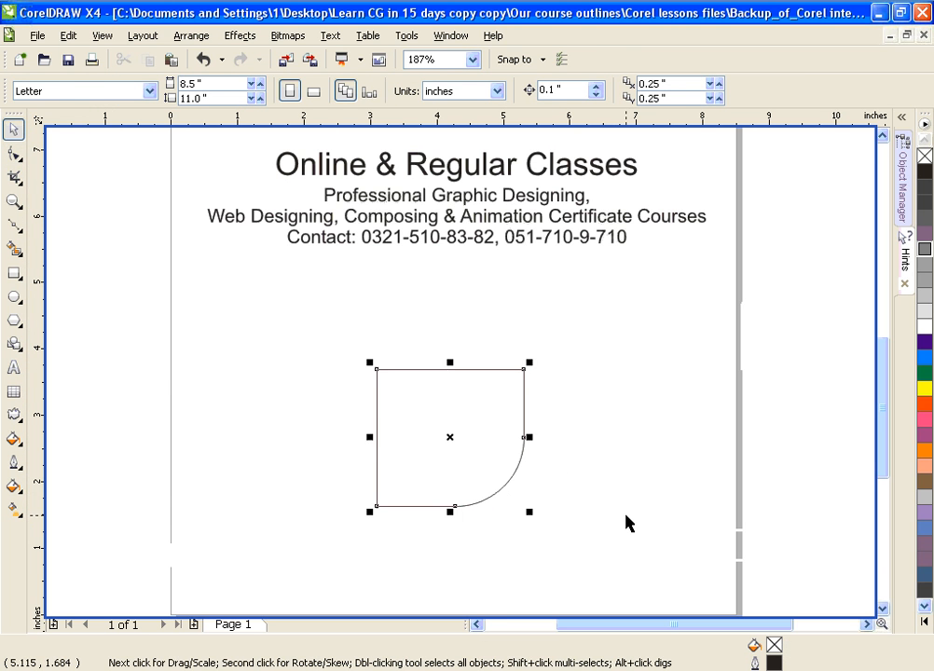
pyautogui.hotkey('ctrl', 'z')
# - Move the rectangle up and left to center at about (3.0, 3.0) inches and convert it to curves
pyautogui.moveTo(450, 438); pyautogui.dragTo(370, 415)
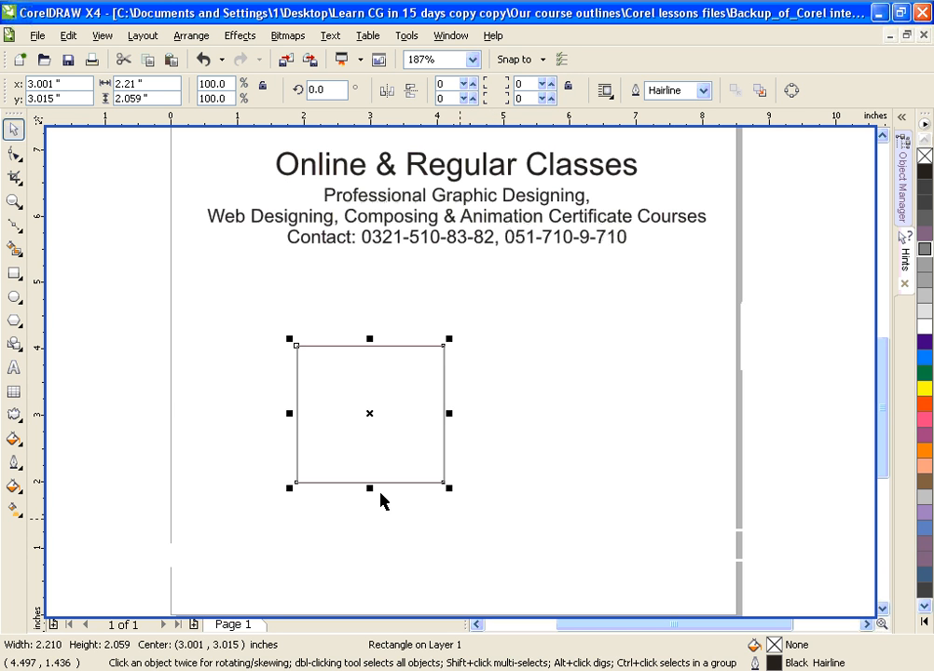
pyautogui.hotkey('ctrl', 'q')
# - Shift the converted rectangle's top edge slightly upward with the Shape tool, making the shape taller
pyautogui.click(14, 154)
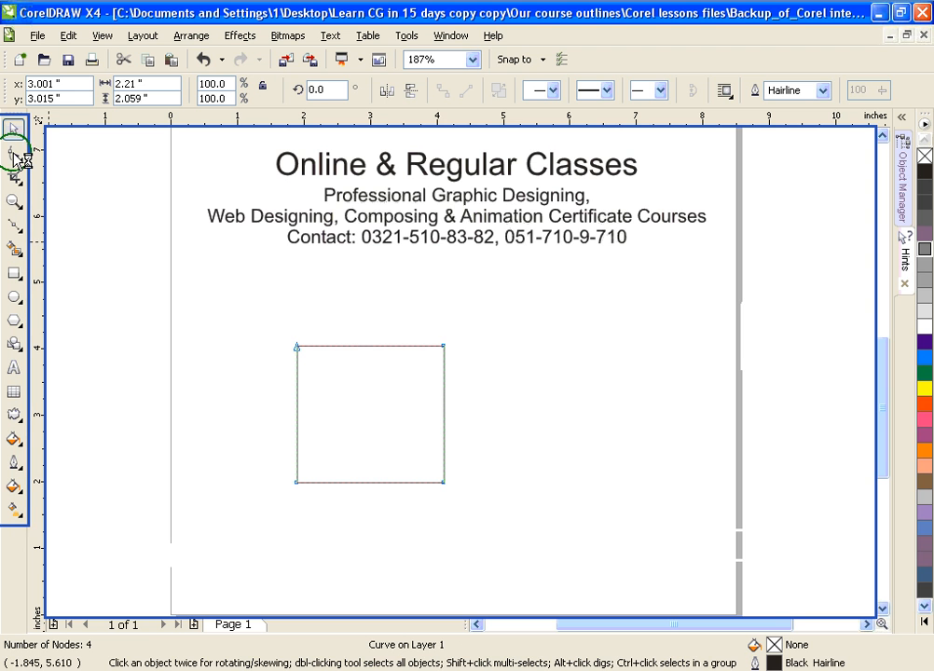
pyautogui.click(14, 154)
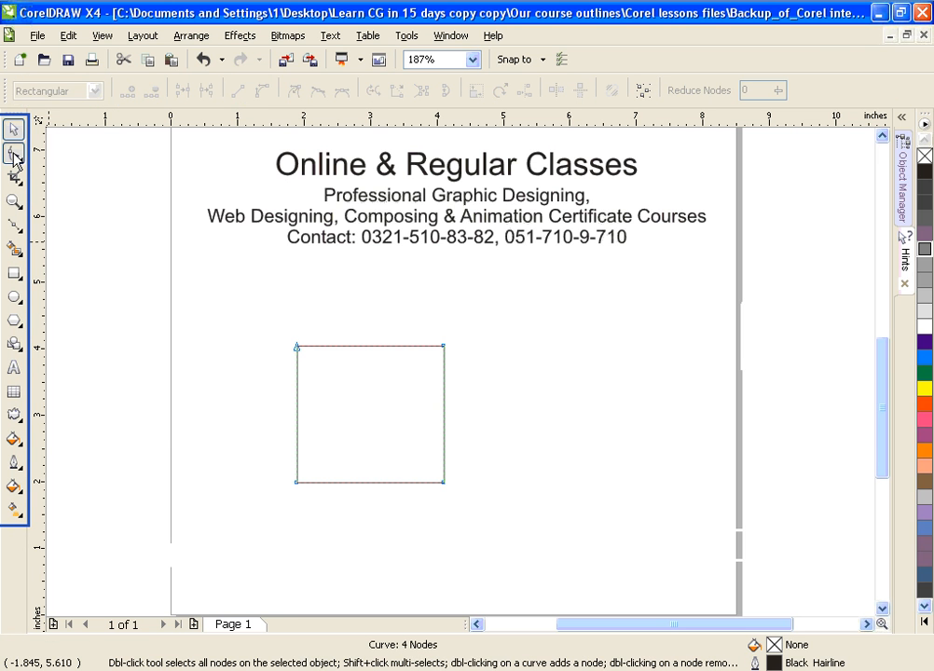
pyautogui.click(297, 346)
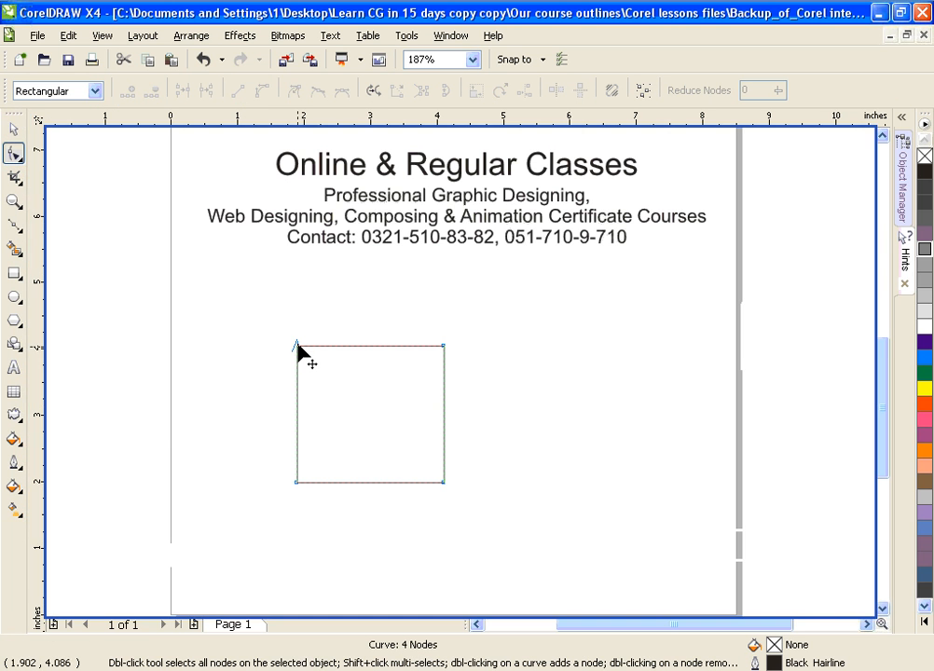
pyautogui.click(364, 352)
pyautogui.moveTo(364, 352)
pyautogui.mouseDown()
pyautogui.moveTo(370, 328)
pyautogui.moveTo(373, 355)
pyautogui.mouseUp()
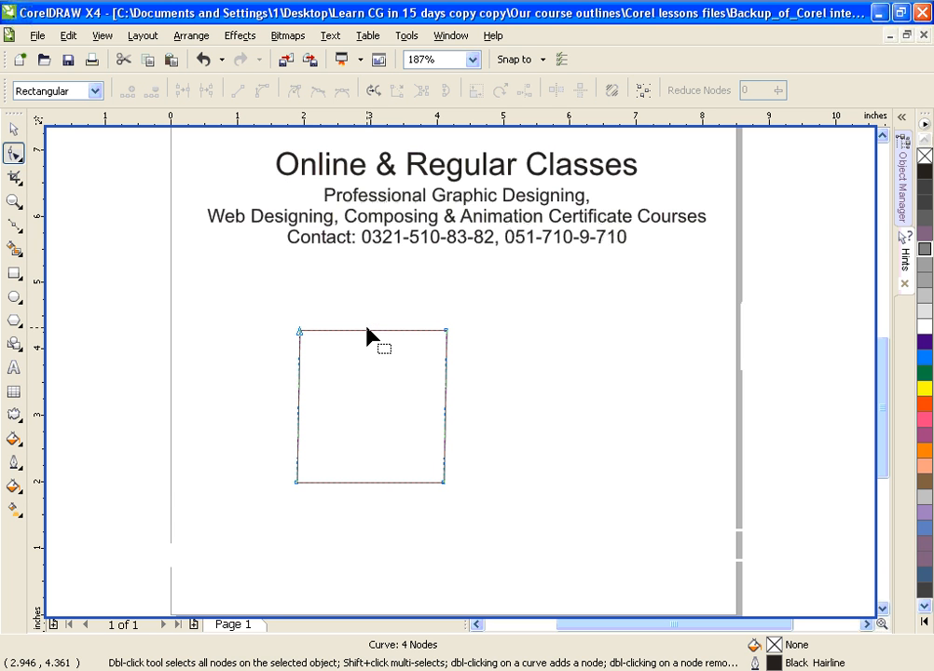
# - Add a node near the middle of the top edge and raise it into a low roof-like peak
pyautogui.click(365, 333)
pyautogui.moveTo(364, 331); pyautogui.dragTo(364, 311)
# - Convert the right side to a curve bulging outward, and move its lower node inward to about (3.26, 2.81) inches
pyautogui.click(444, 417)
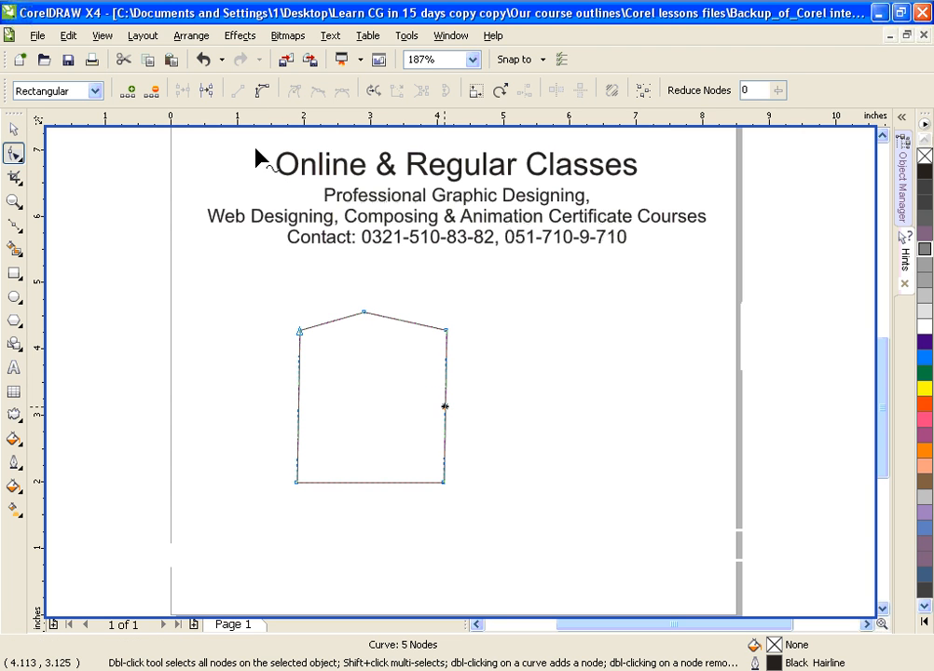
pyautogui.click(262, 91)
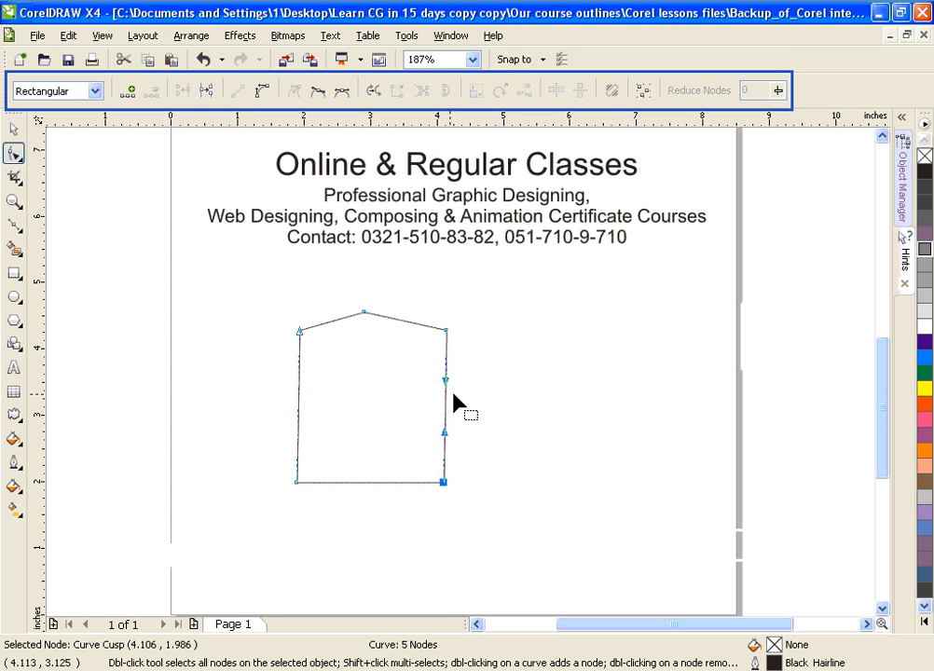
pyautogui.moveTo(444, 383); pyautogui.dragTo(529, 446)
pyautogui.moveTo(444, 485); pyautogui.dragTo(388, 428)
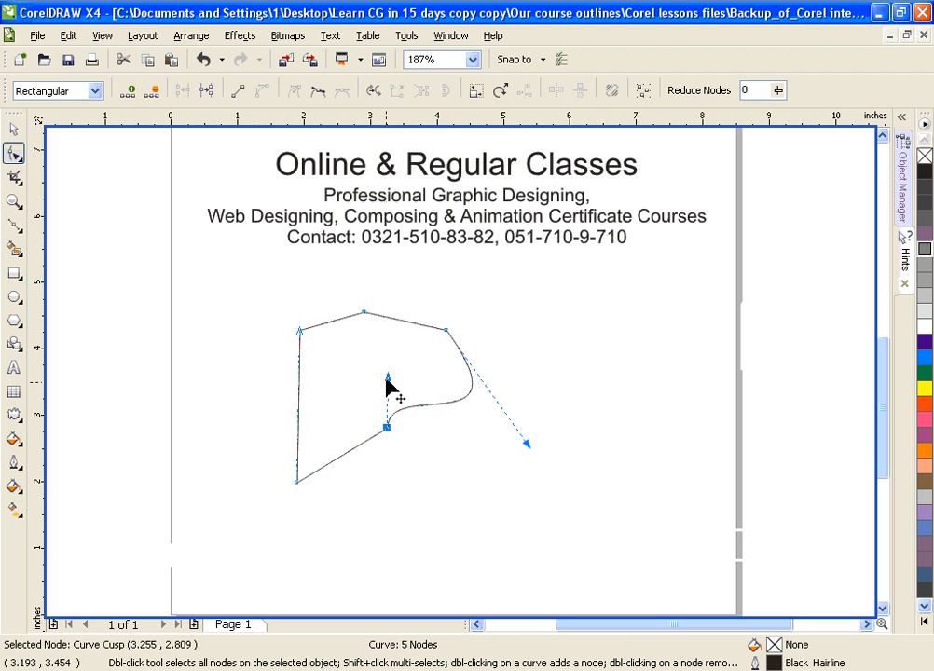
pyautogui.moveTo(388, 379); pyautogui.dragTo(371, 381)
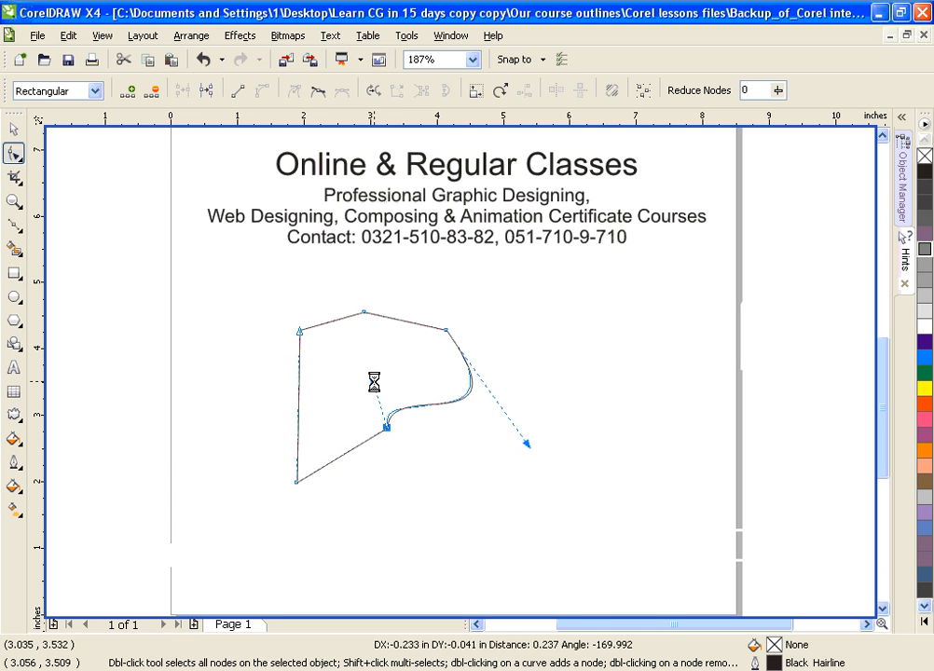
# - Convert the slanted bottom edge to a curve bulging down and to the right, and bend the left side inward
pyautogui.click(297, 482)
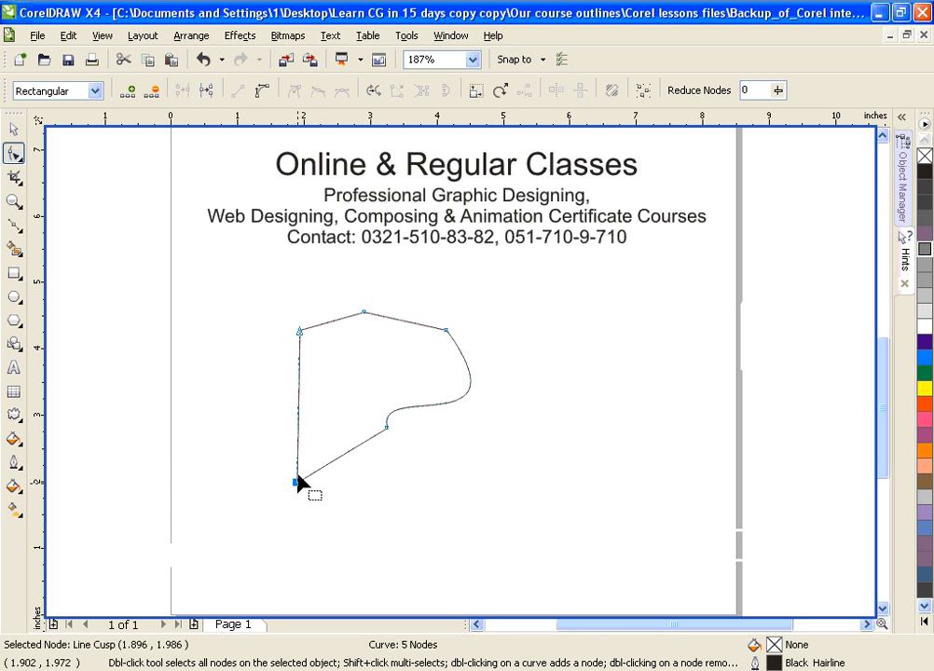
pyautogui.click(262, 91)
pyautogui.moveTo(362, 452); pyautogui.dragTo(429, 522)
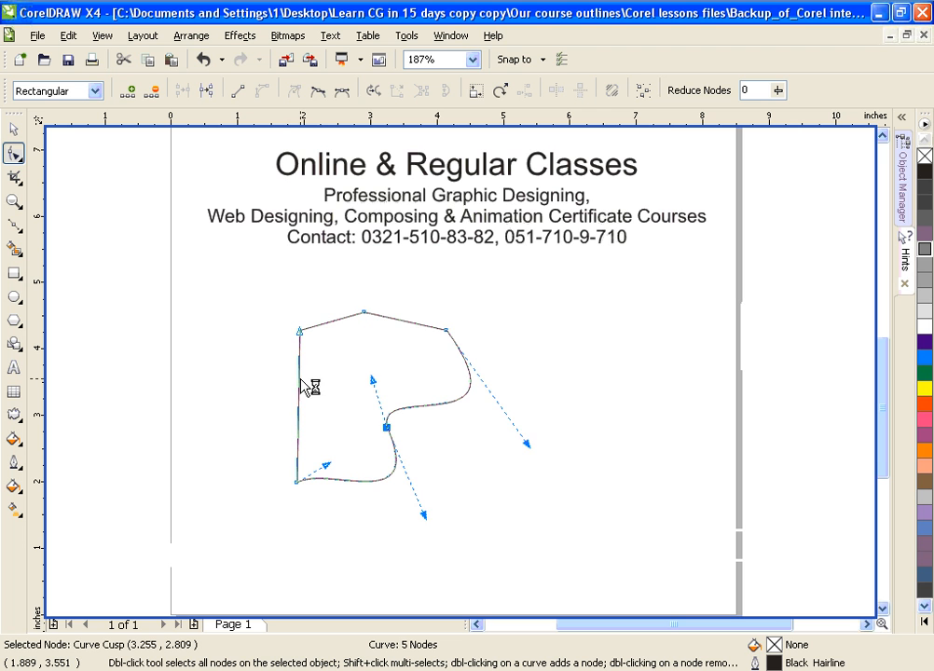
pyautogui.click(300, 381)
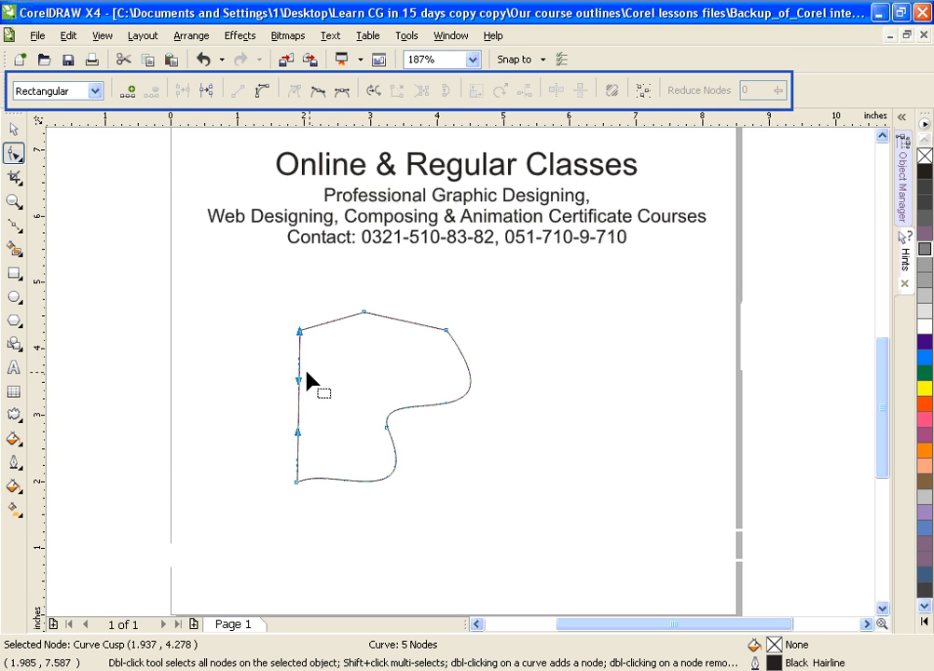
pyautogui.moveTo(303, 371); pyautogui.dragTo(386, 389)
# - Curve the segment left of the top peak upward, and move the peak node to about (3.36, 4.45) inches
pyautogui.click(363, 312)
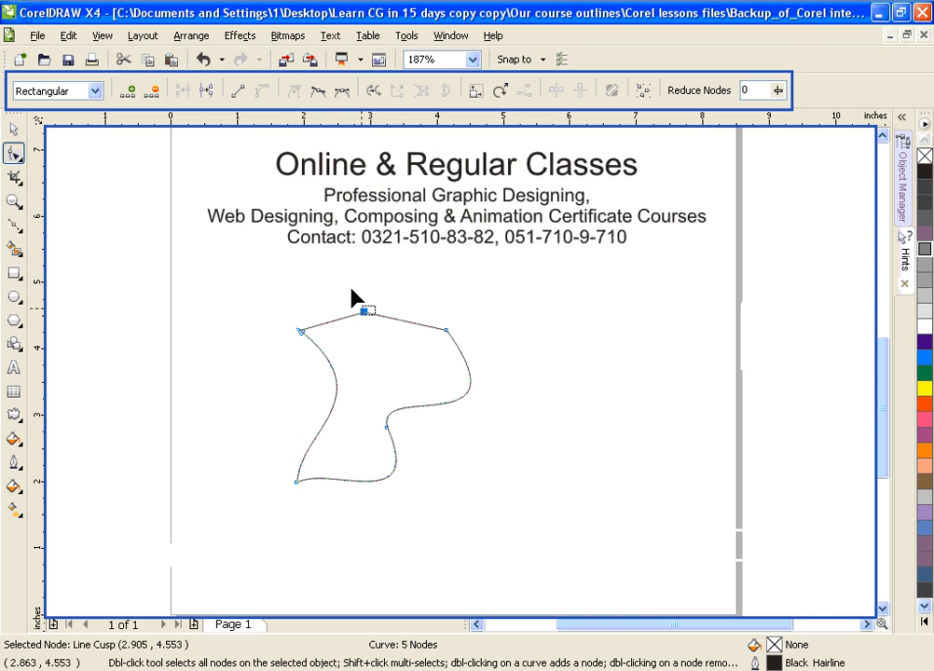
pyautogui.click(262, 90)
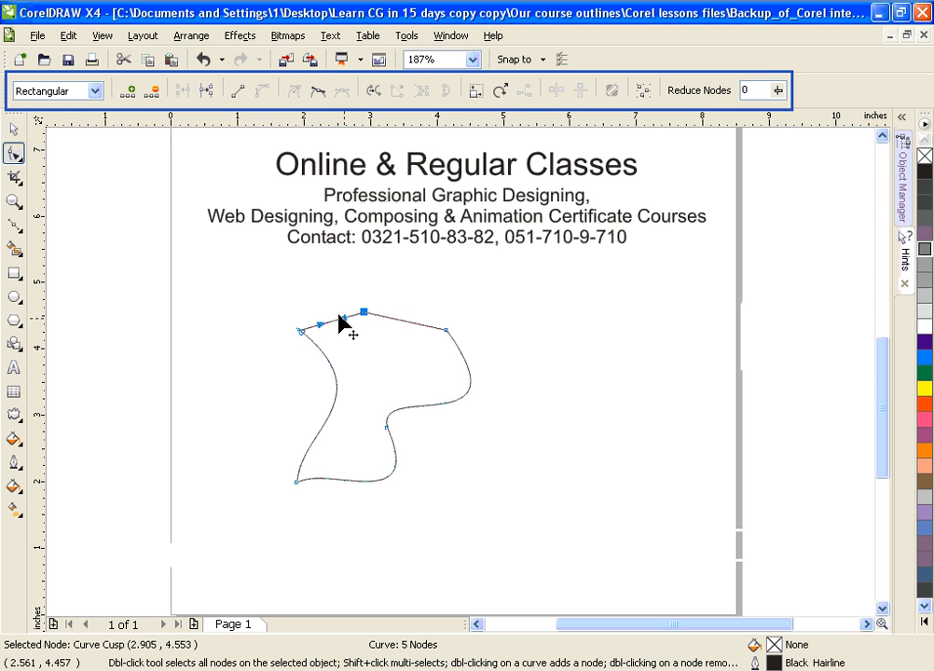
pyautogui.moveTo(345, 322); pyautogui.dragTo(287, 300)
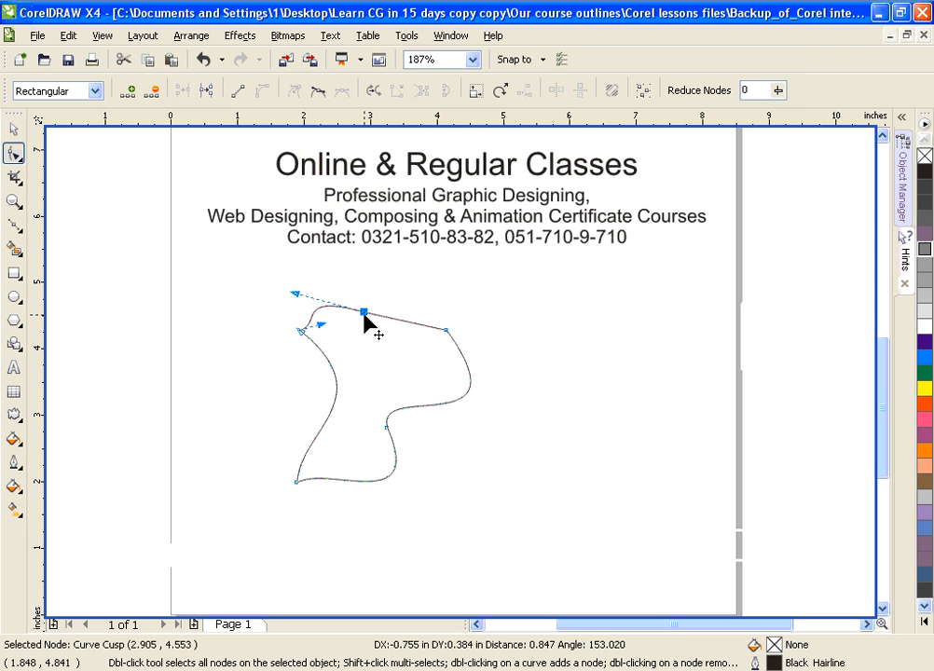
pyautogui.moveTo(368, 317); pyautogui.dragTo(397, 322)
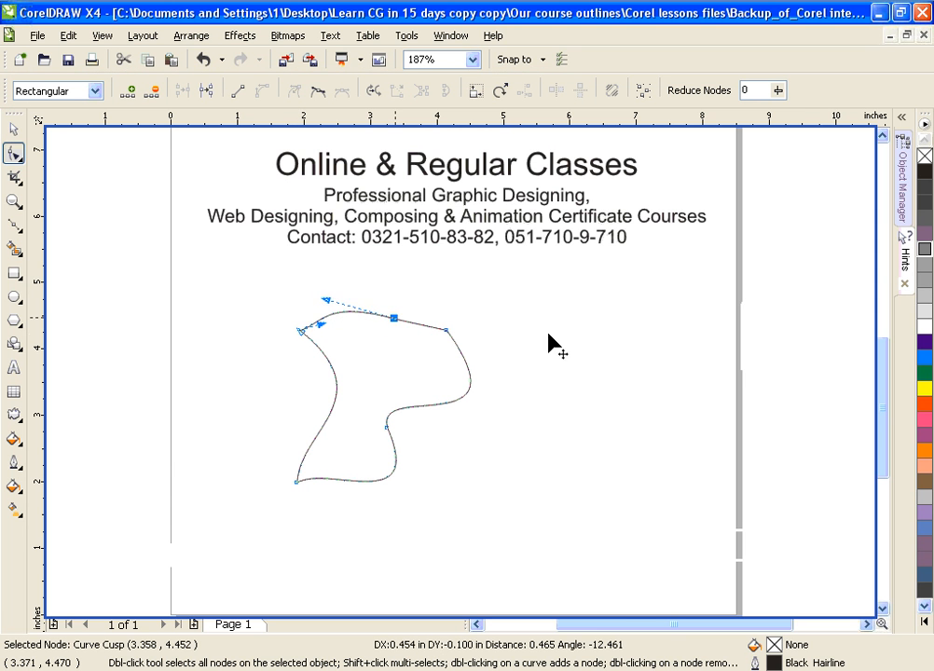
# - Select the whole curved shape with the Pick tool, fill it with Yellow and color its outline Cyan
pyautogui.click(9, 133)
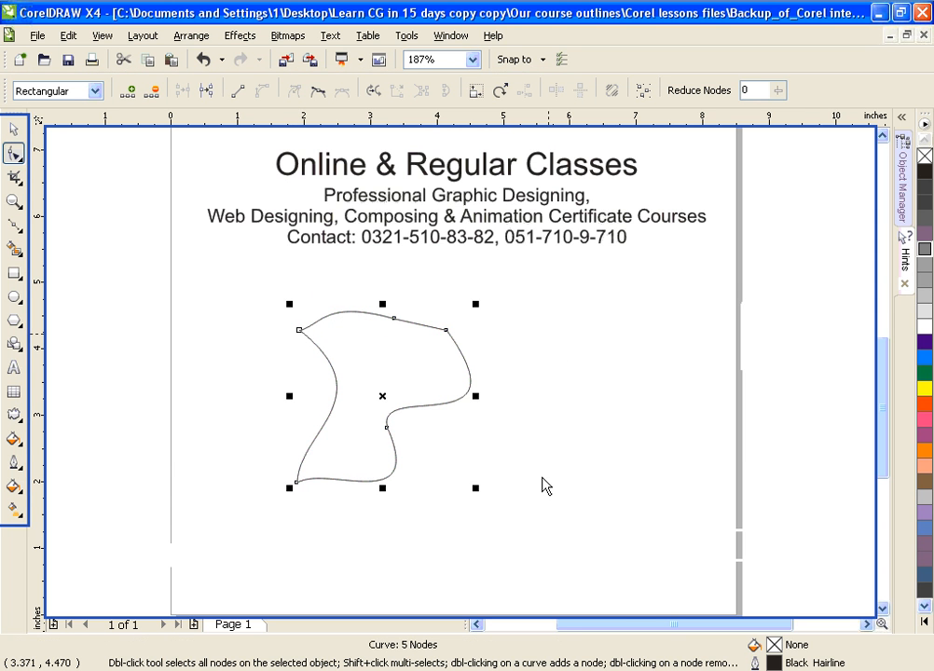
pyautogui.press('F10')
pyautogui.moveTo(560, 479); pyautogui.dragTo(219, 291)
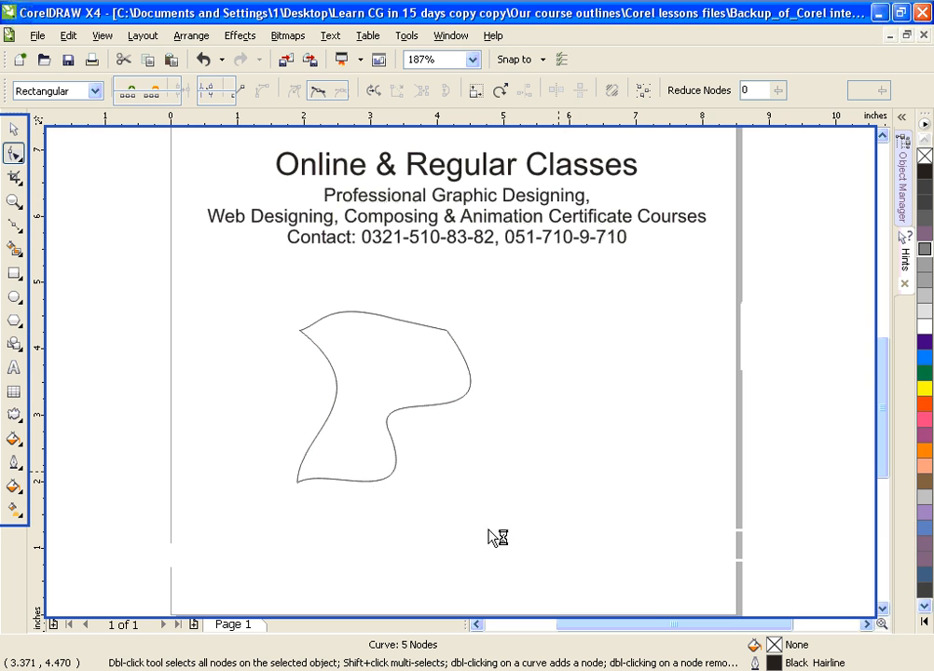
pyautogui.press('space')
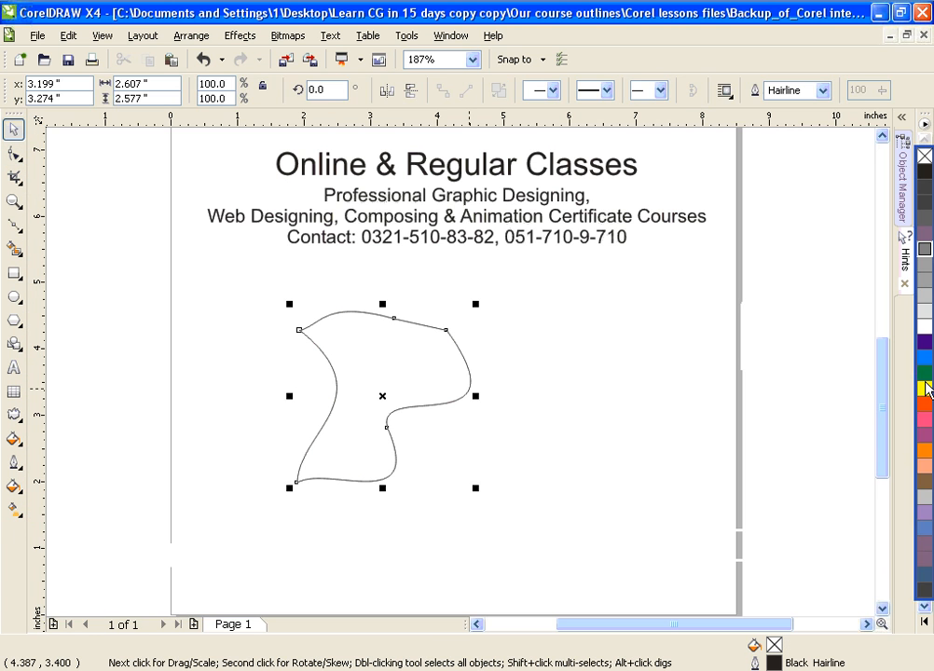
pyautogui.click(926, 389)
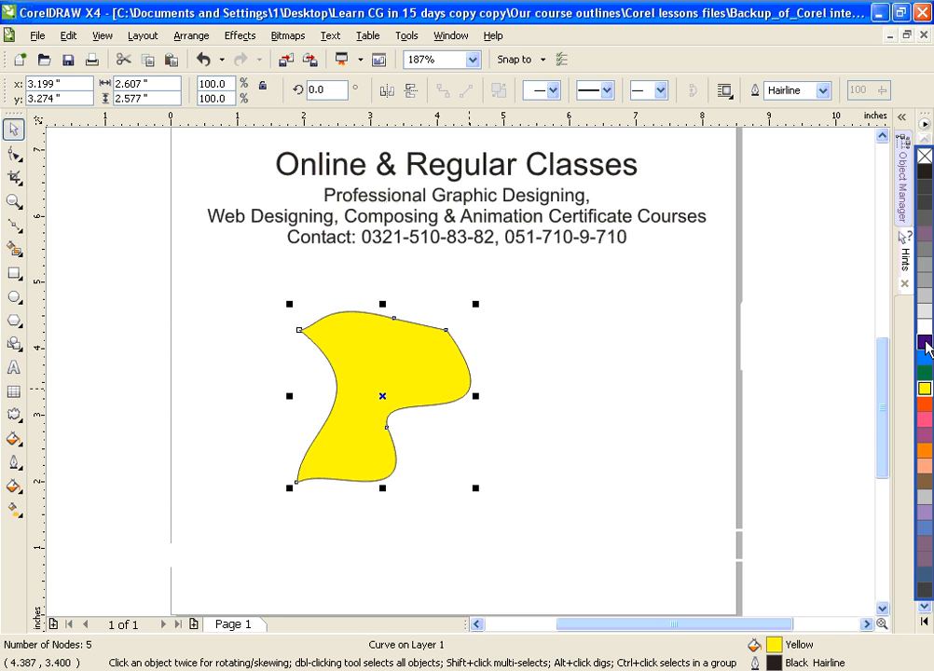
pyautogui.rightClick(926, 357)
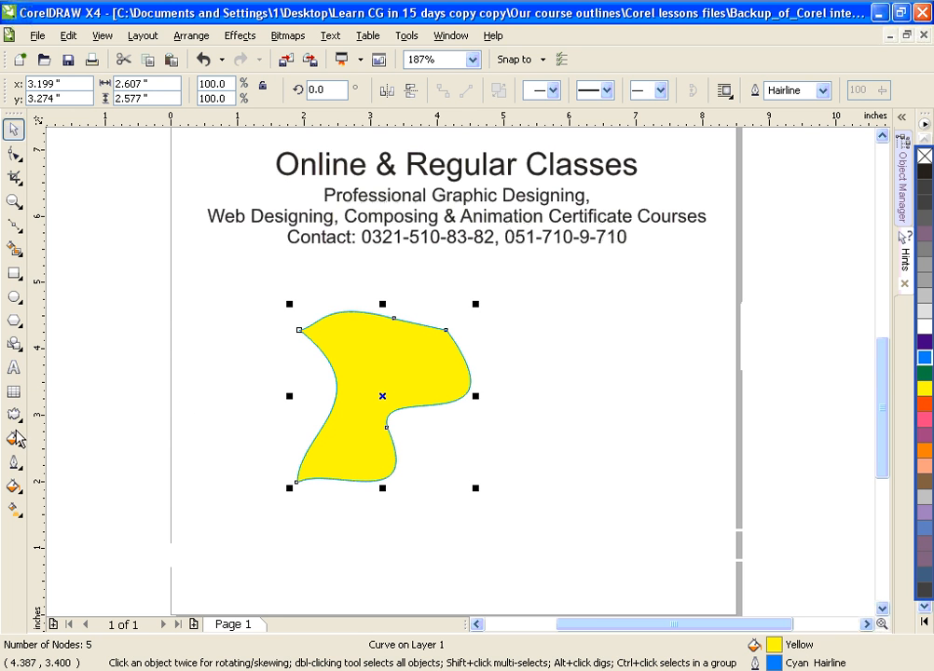
# - Set the shape's outline width to 16 pt and apply a dashed line style in the Outline Pen settings
pyautogui.click(13, 462)
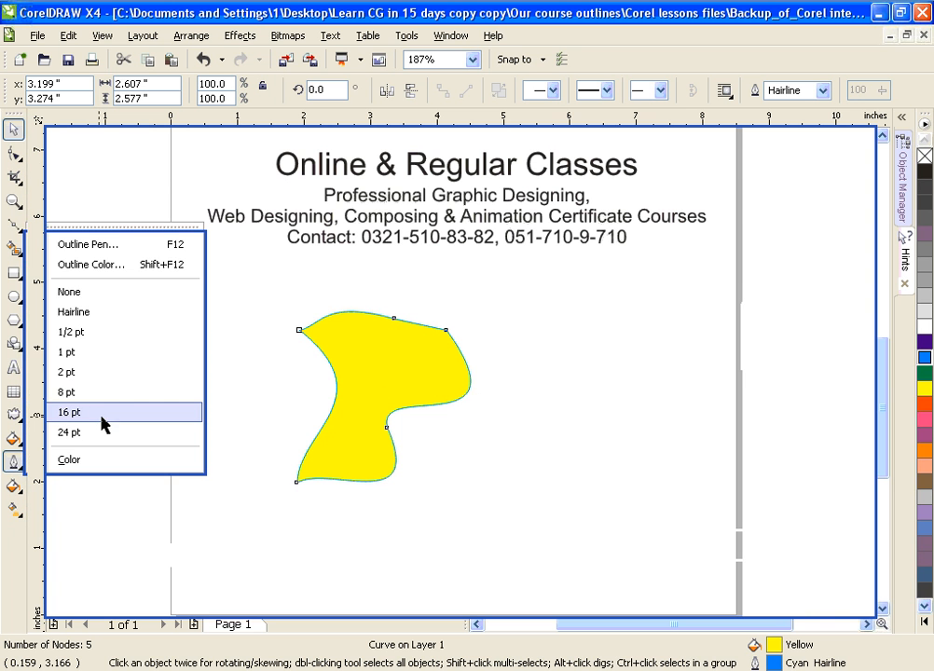
pyautogui.click(98, 413)
pyautogui.click(13, 462)
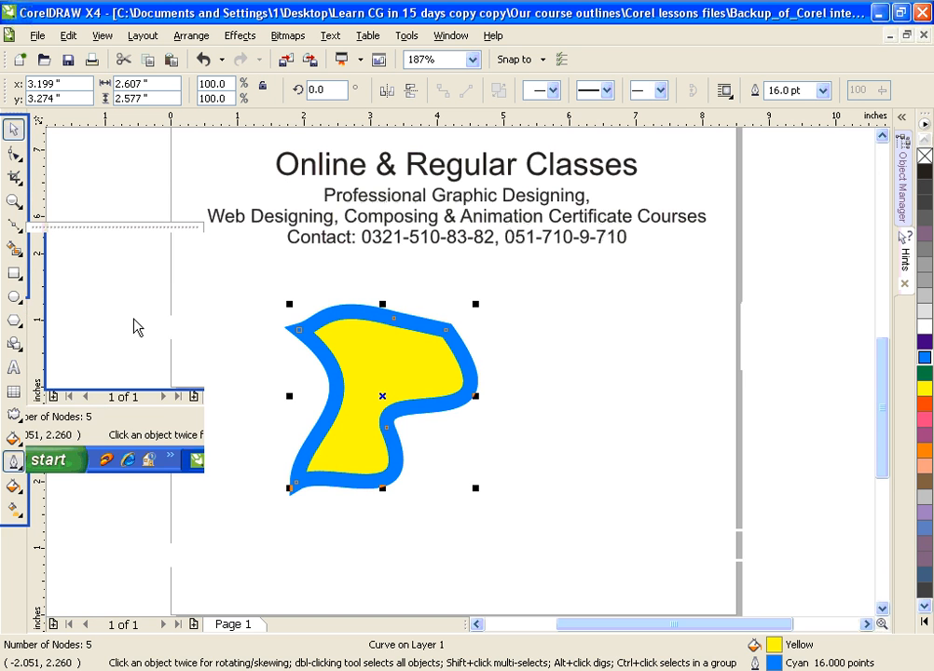
pyautogui.click(113, 244)
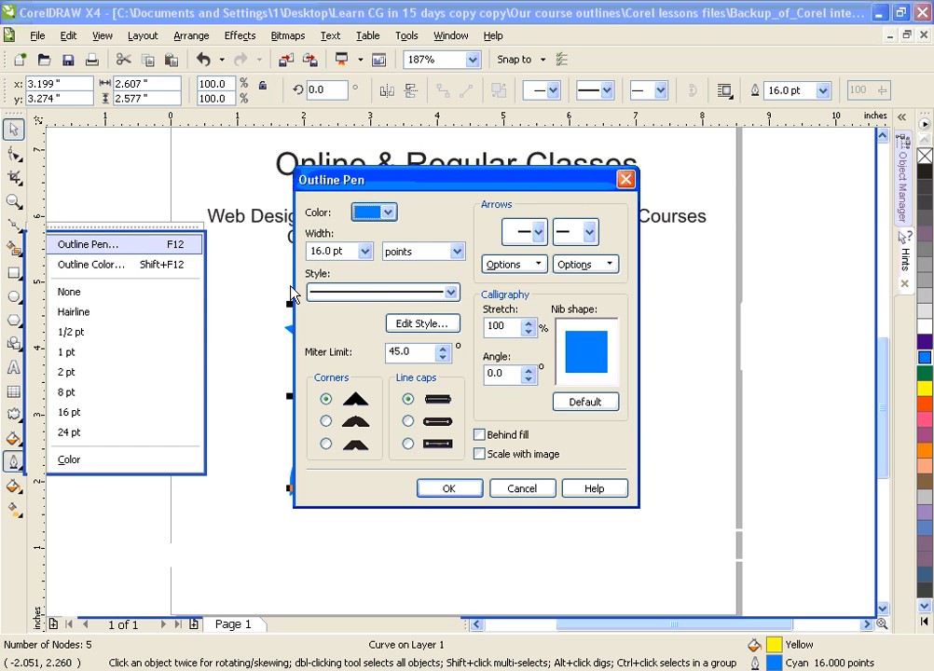
pyautogui.click(450, 294)
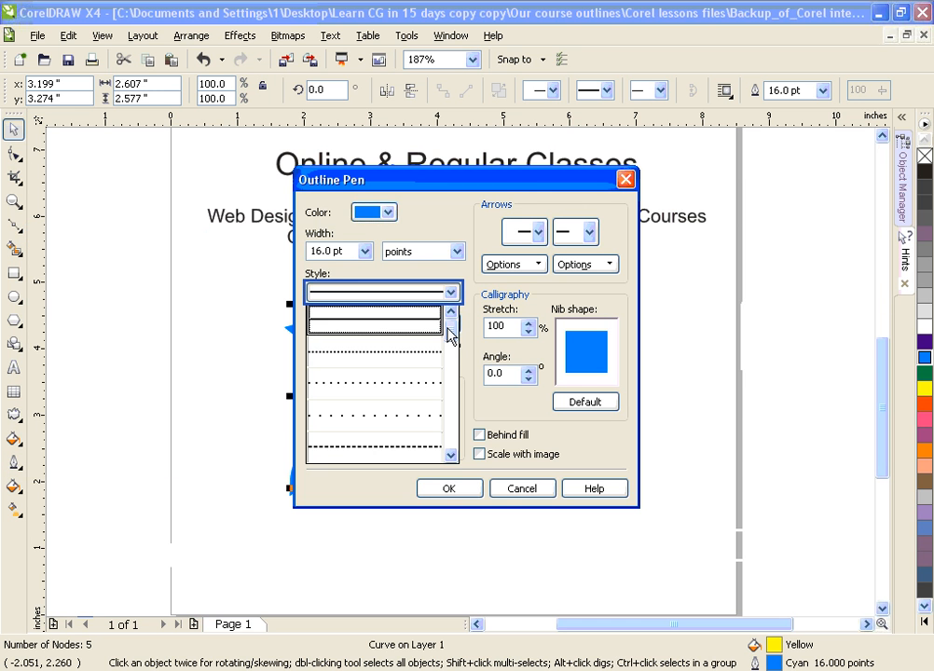
pyautogui.moveTo(451, 315); pyautogui.dragTo(450, 346)
pyautogui.click(431, 388)
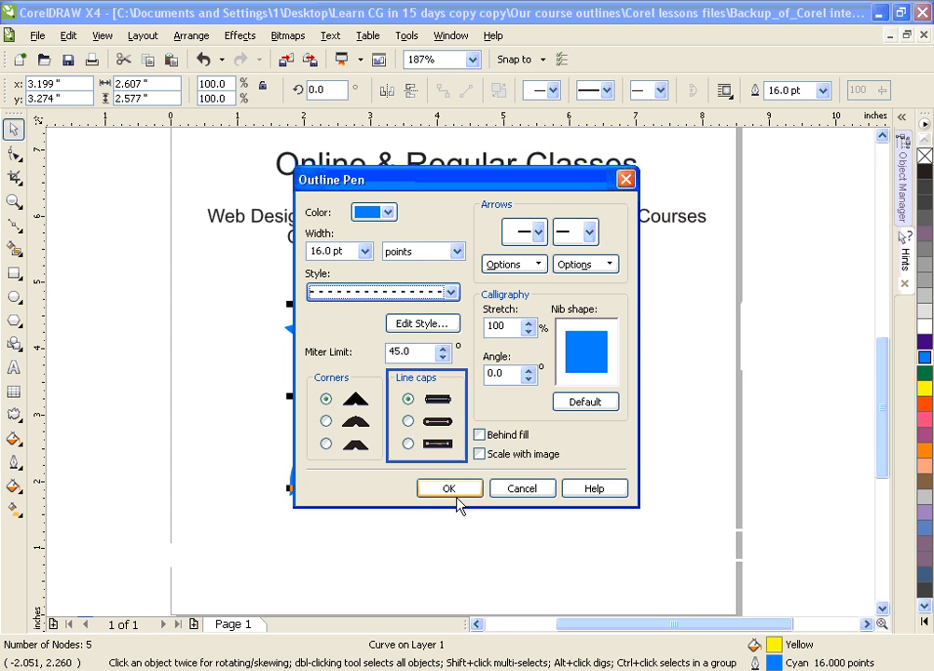
pyautogui.press('Return')
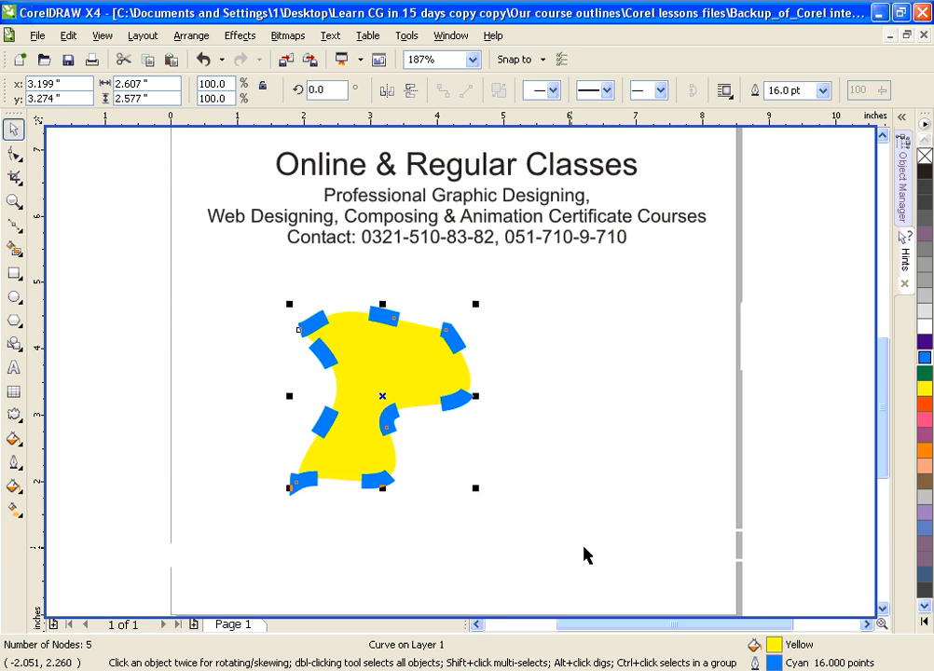
# - Recolor the dashed outline Powder Blue, and try Pastel Blue as the fill before changing it to 20% Black
pyautogui.rightClick(925, 495)
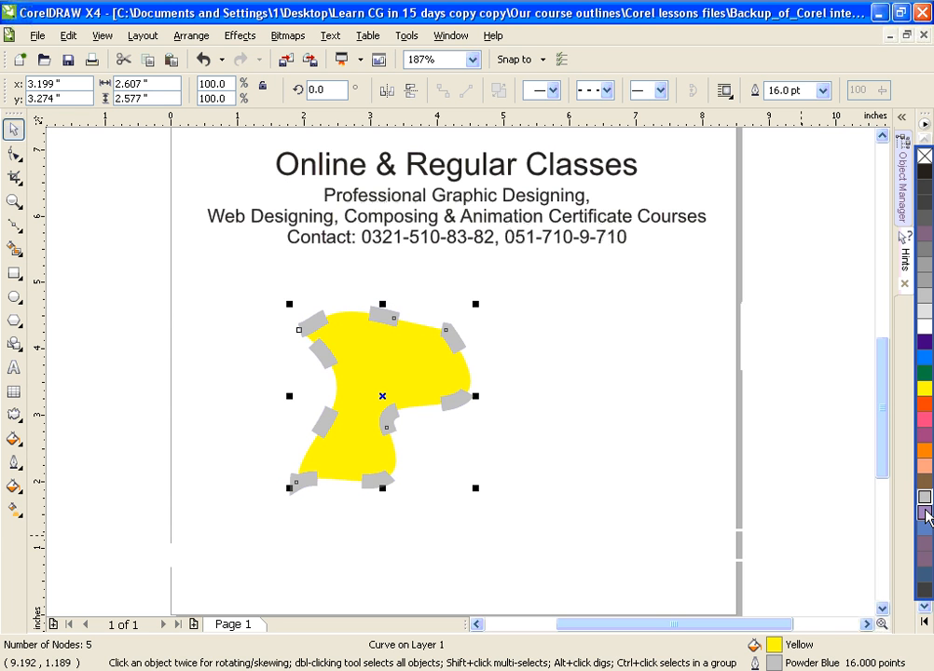
pyautogui.click(924, 510)
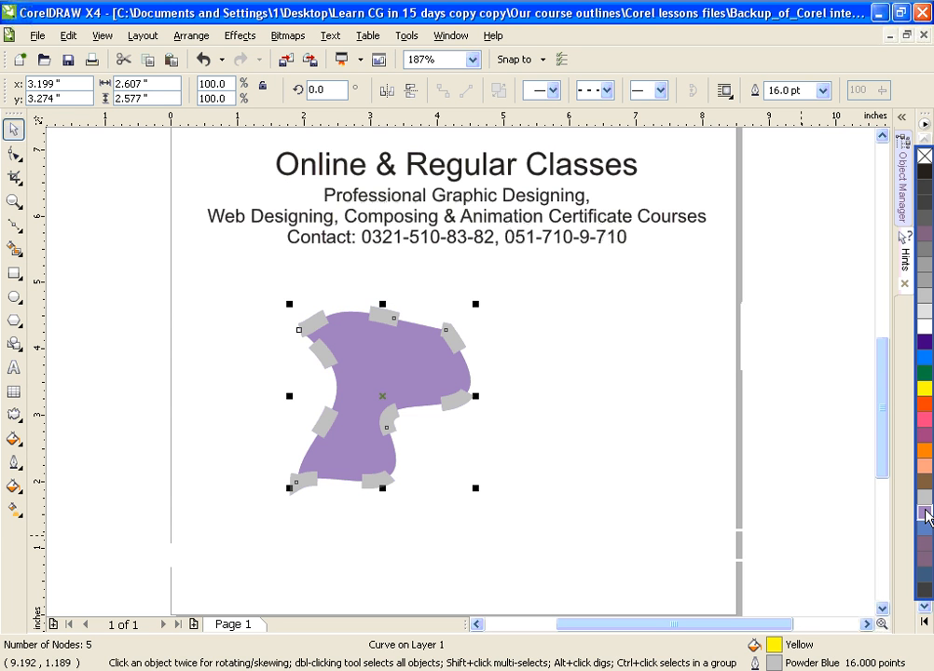
pyautogui.click(928, 297)
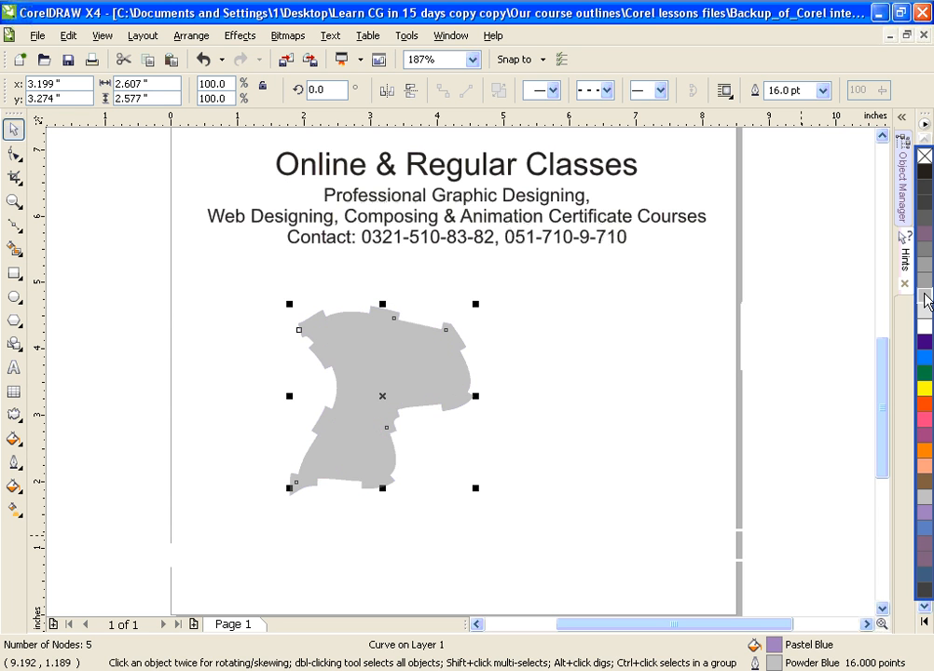
# - Delete the curved shape from the page, leaving only the heading text
pyautogui.click(687, 392)
pyautogui.press('Delete')
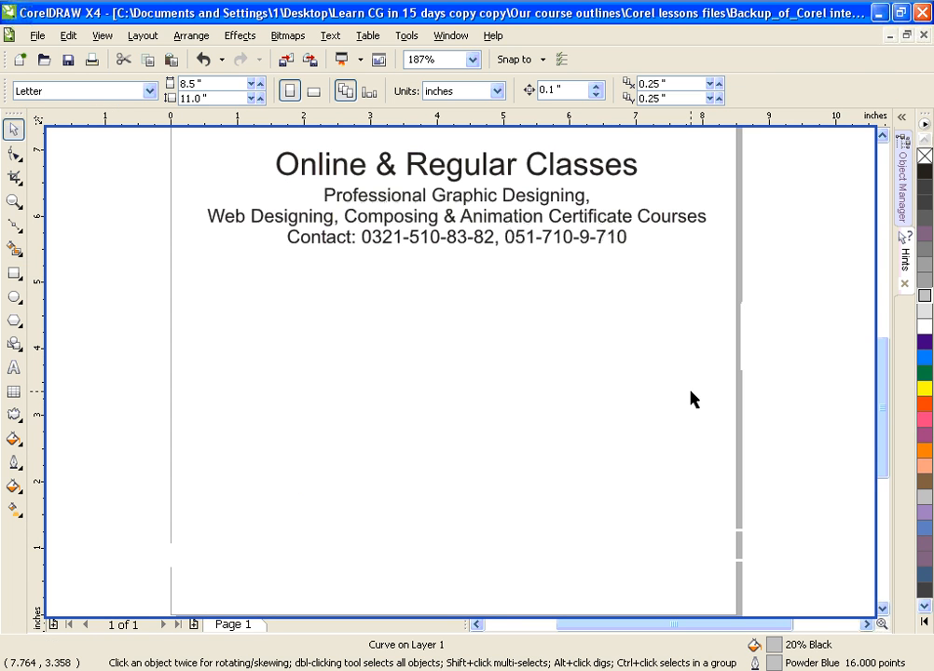